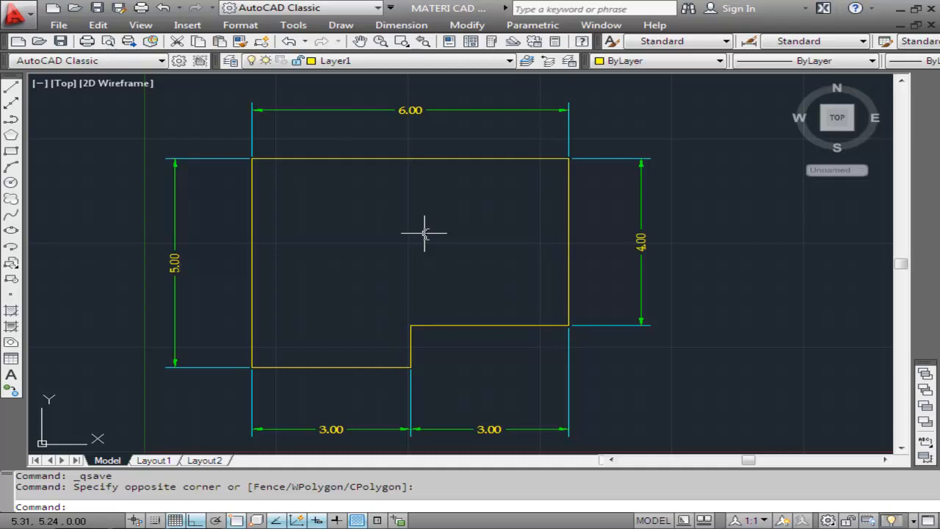
pyautogui.click(467, 25)
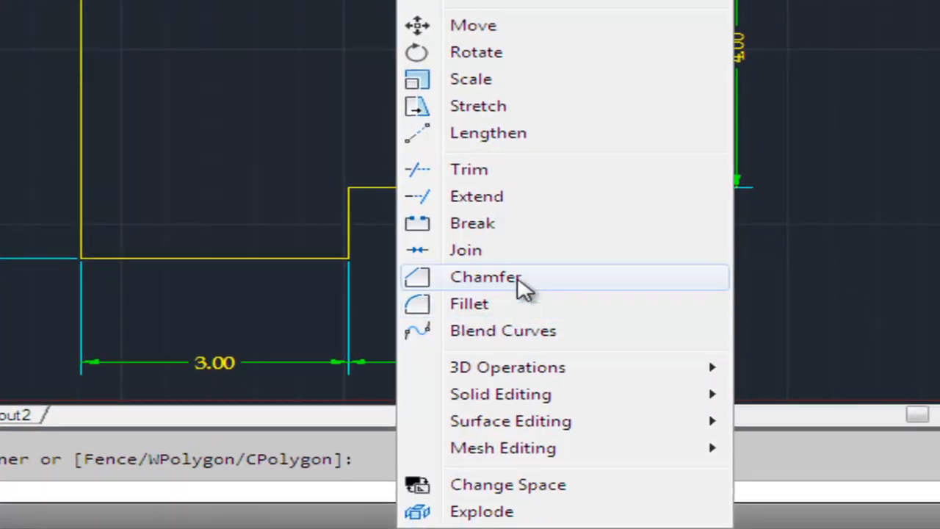
pyautogui.click(861, 279)
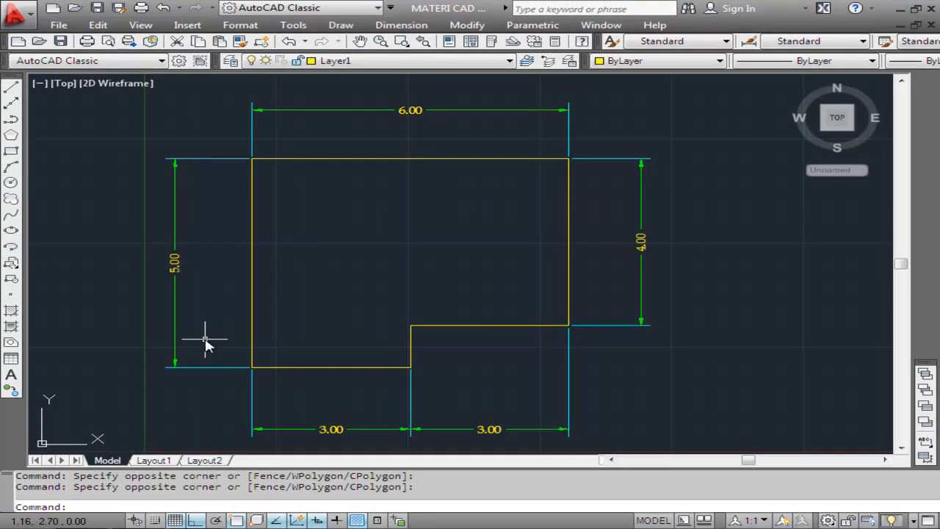
pyautogui.write('F')
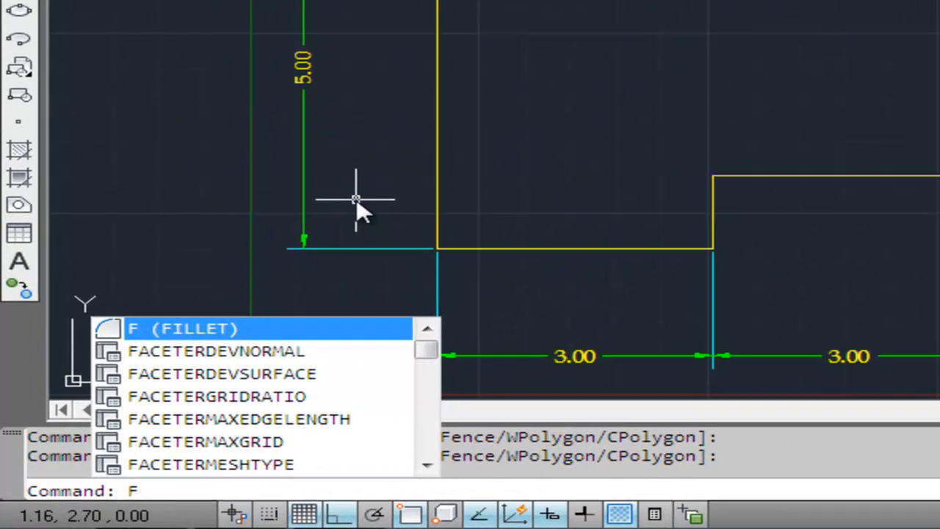
pyautogui.press('BackSpace')
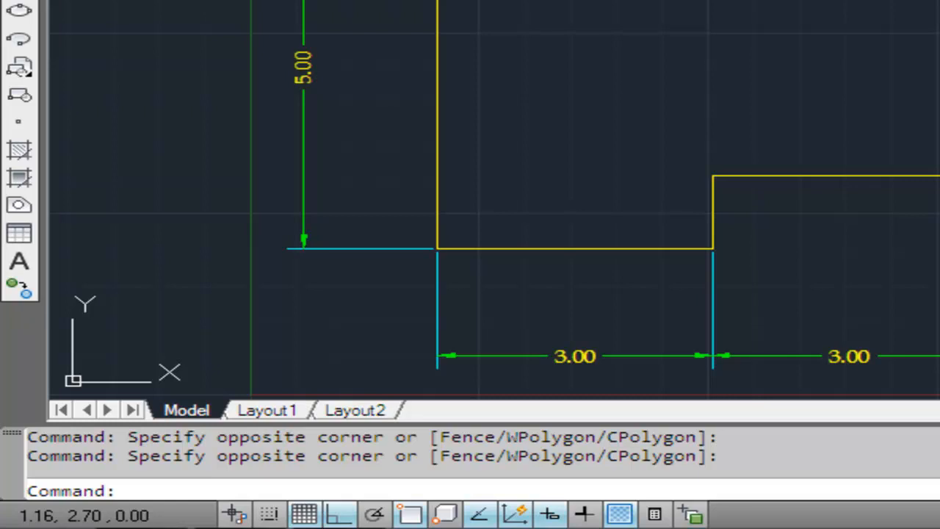
pyautogui.hotkey('alt', 't')
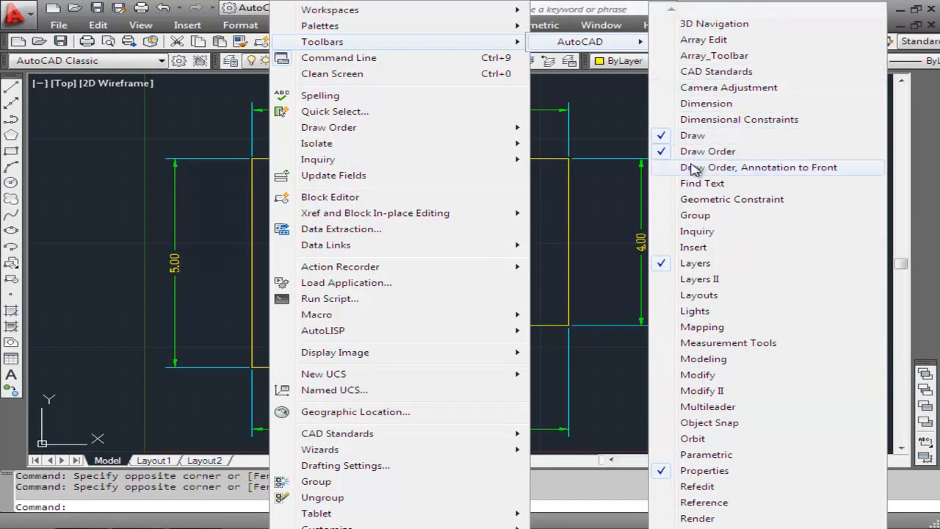
pyautogui.click(669, 170)
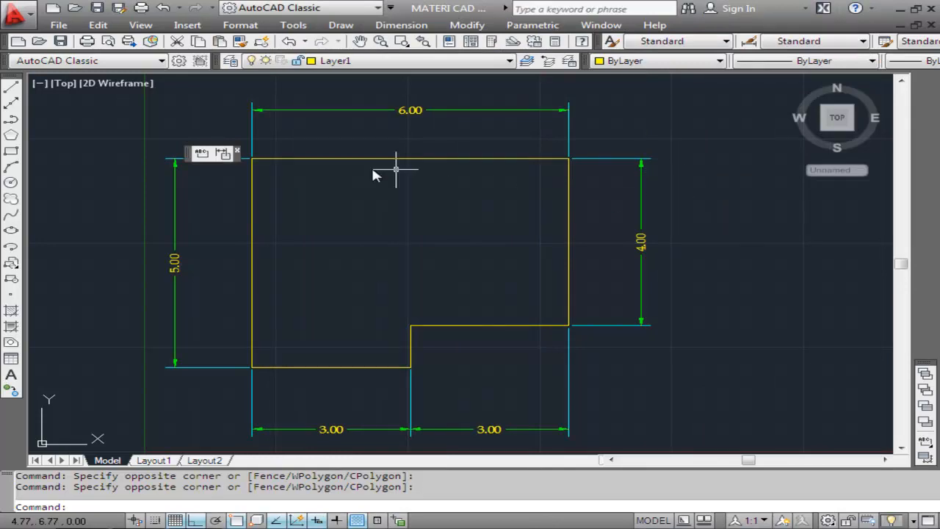
pyautogui.moveTo(190, 158); pyautogui.dragTo(360, 206)
pyautogui.click(406, 199)
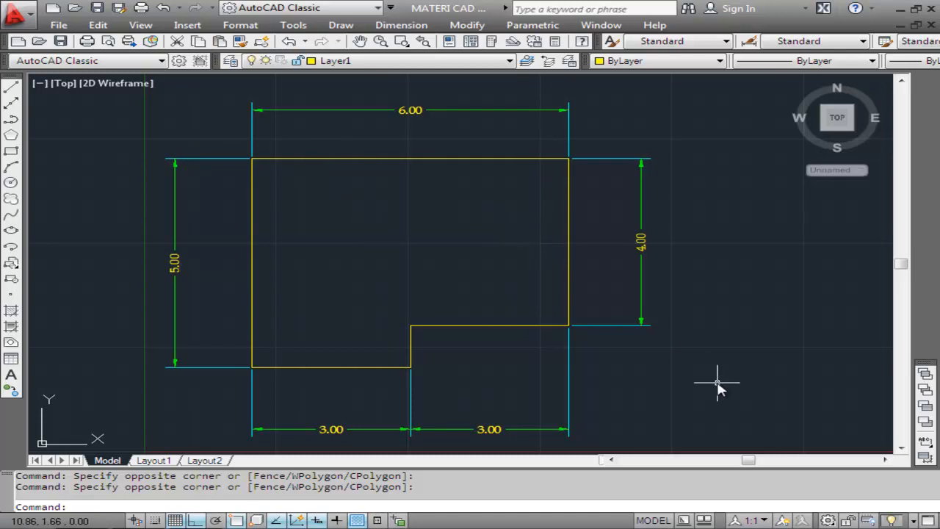
pyautogui.click(294, 25)
pyautogui.moveTo(315, 44)
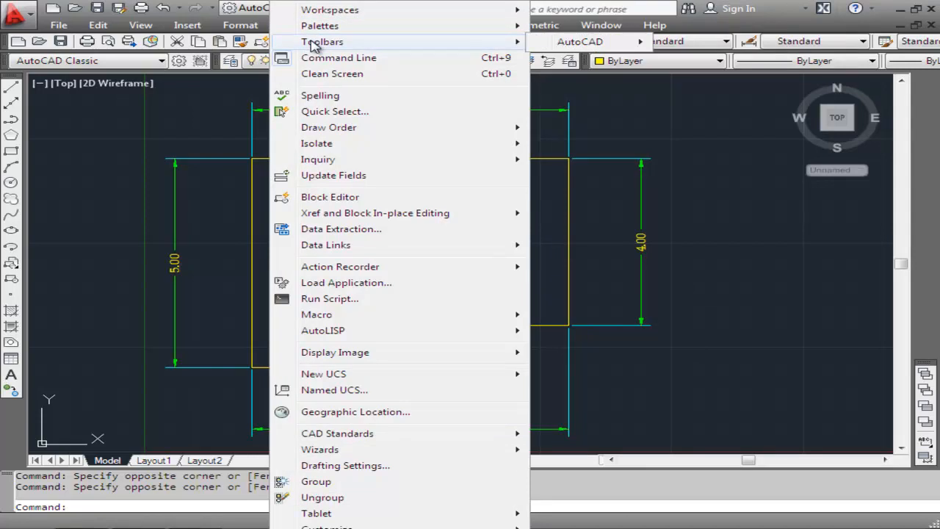
pyautogui.moveTo(612, 45)
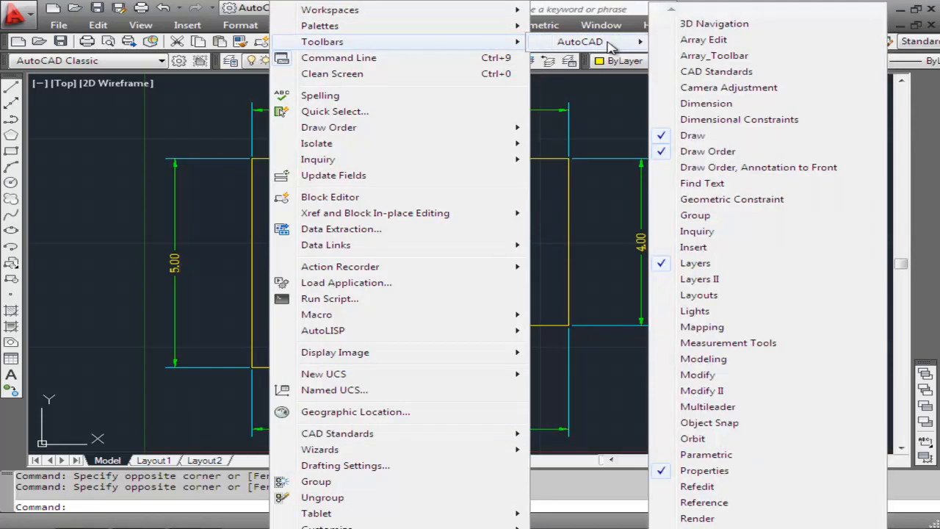
pyautogui.click(735, 54)
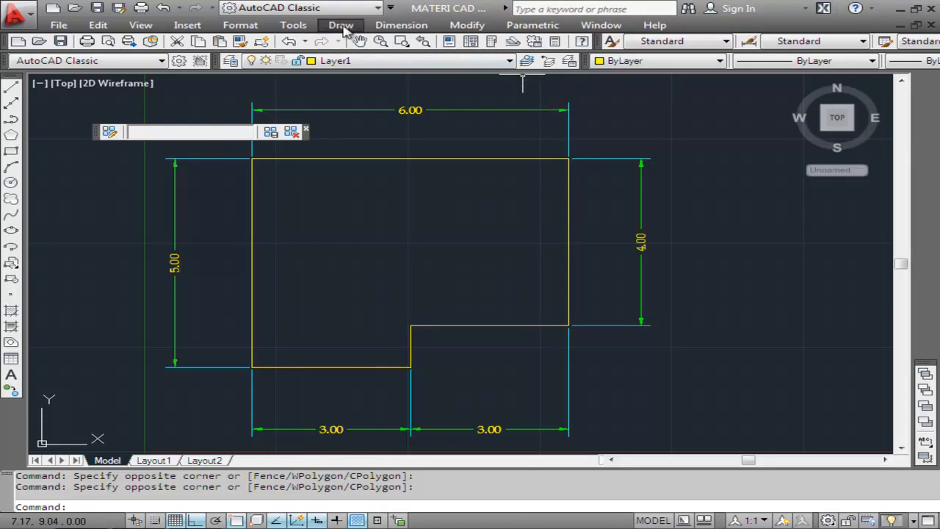
# Step: Display the Modify toolbar docked vertically in line with the Draw Order toolbar, and close the Array Edit toolbar
pyautogui.click(298, 27)
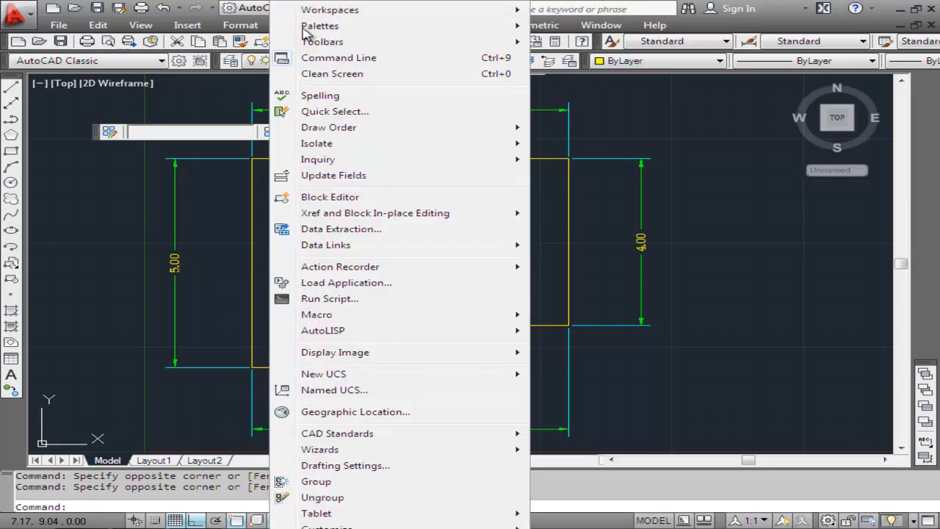
pyautogui.moveTo(434, 47)
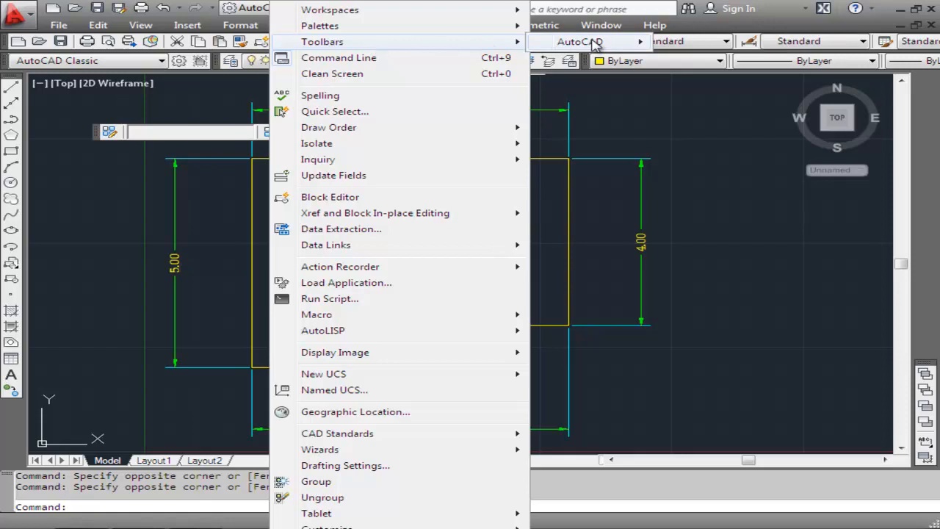
pyautogui.moveTo(592, 41)
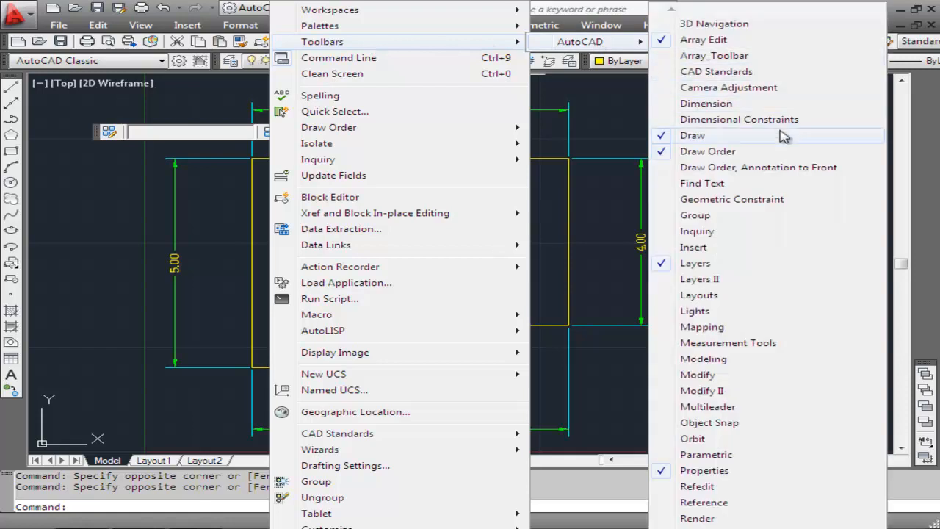
pyautogui.click(706, 376)
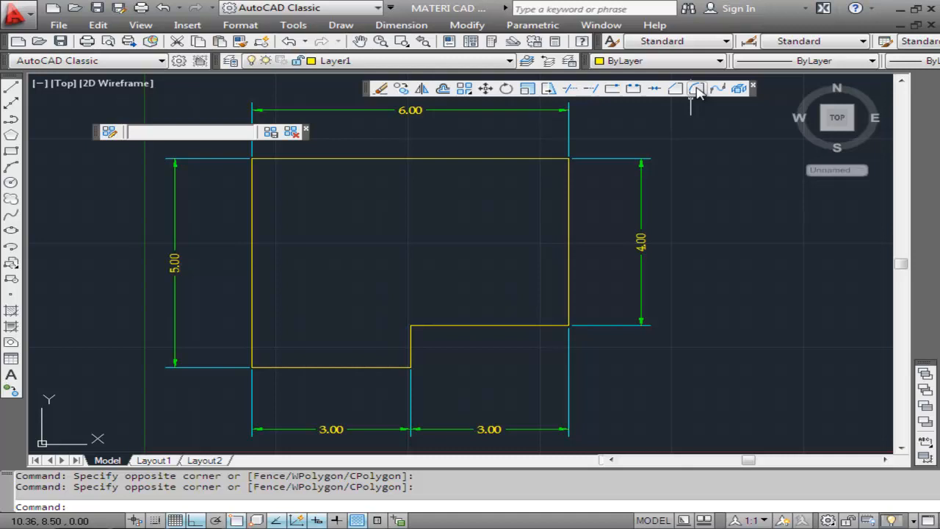
pyautogui.click(307, 130)
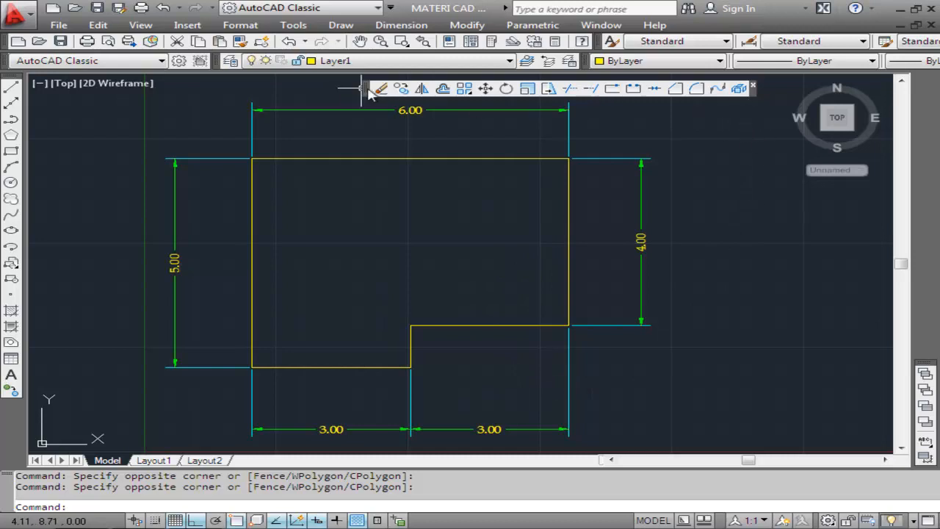
pyautogui.moveTo(367, 94); pyautogui.dragTo(927, 233)
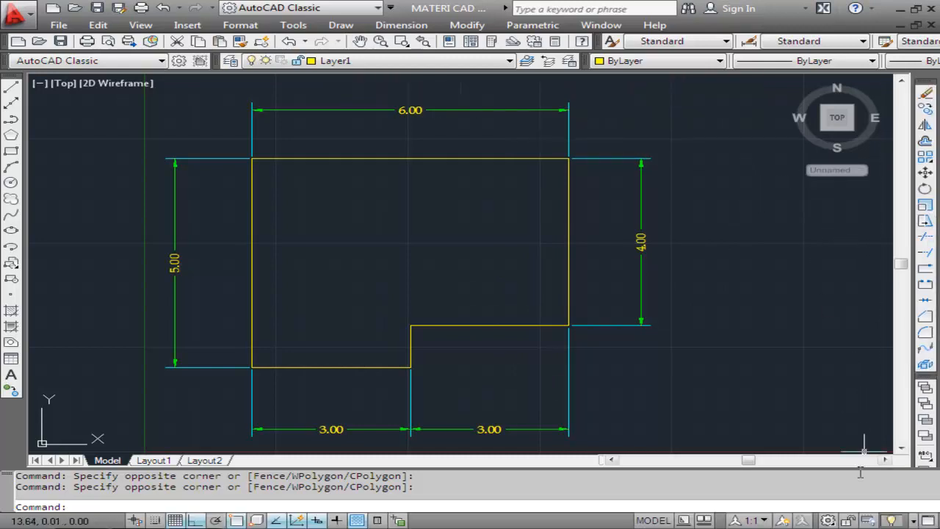
# Step: Switch to the Drafting & Annotation workspace and view the commands grouped with Fillet
pyautogui.click(828, 520)
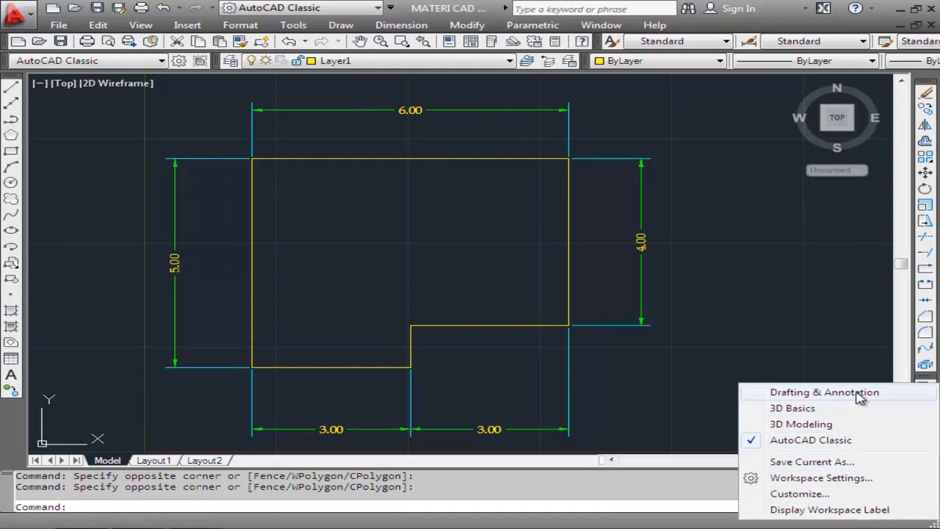
pyautogui.click(858, 394)
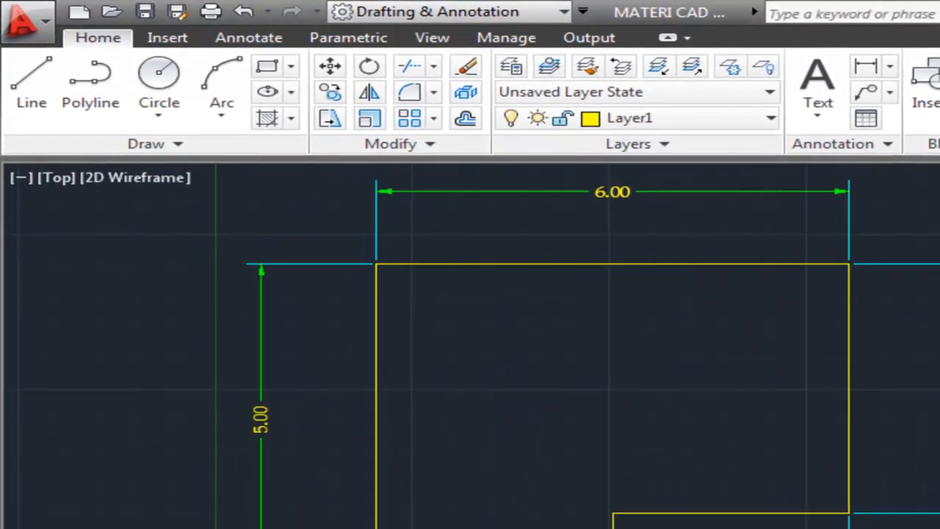
pyautogui.click(435, 94)
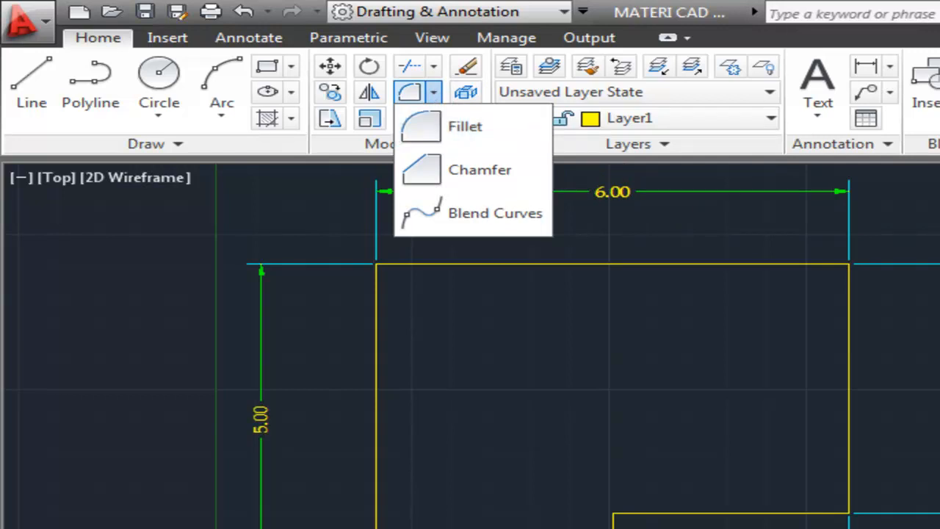
pyautogui.click(530, 140)
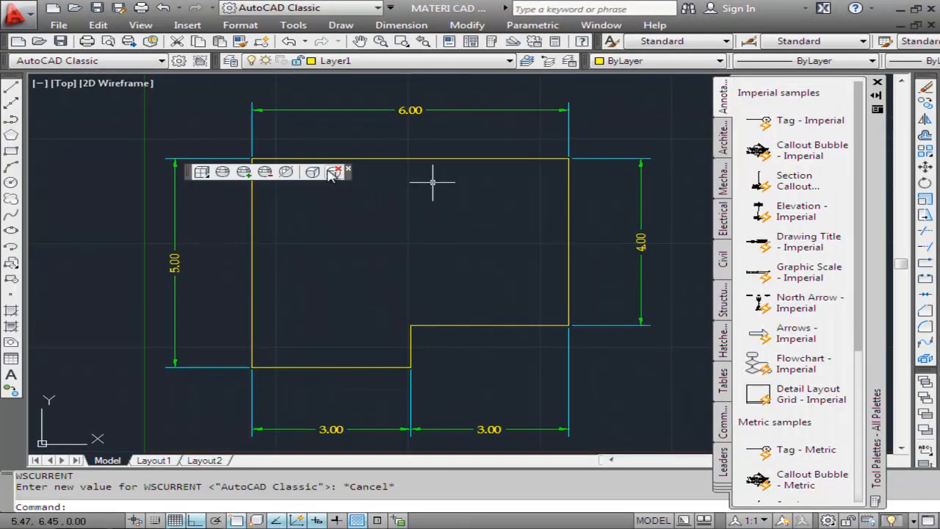
# Step: Close the floating mesh toolbar and the Tool Palettes in the AutoCAD Classic workspace
pyautogui.click(349, 169)
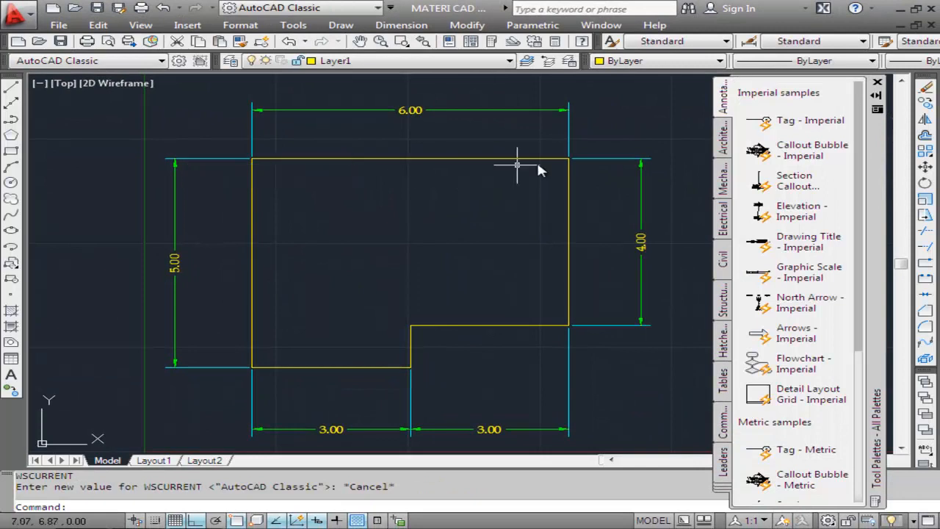
pyautogui.click(878, 86)
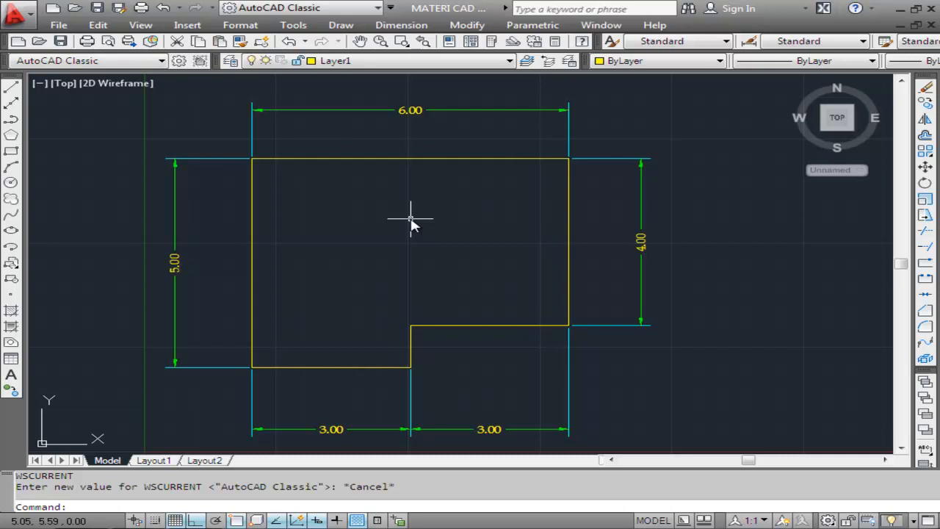
# Step: Fillet the upper-left corner of the outline with a radius of 1.5
pyautogui.write('F')
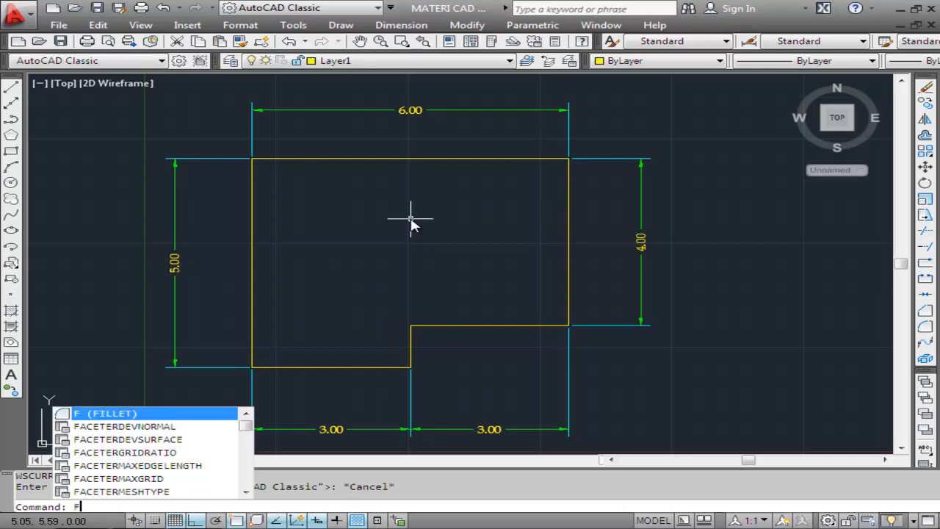
pyautogui.press('Return')
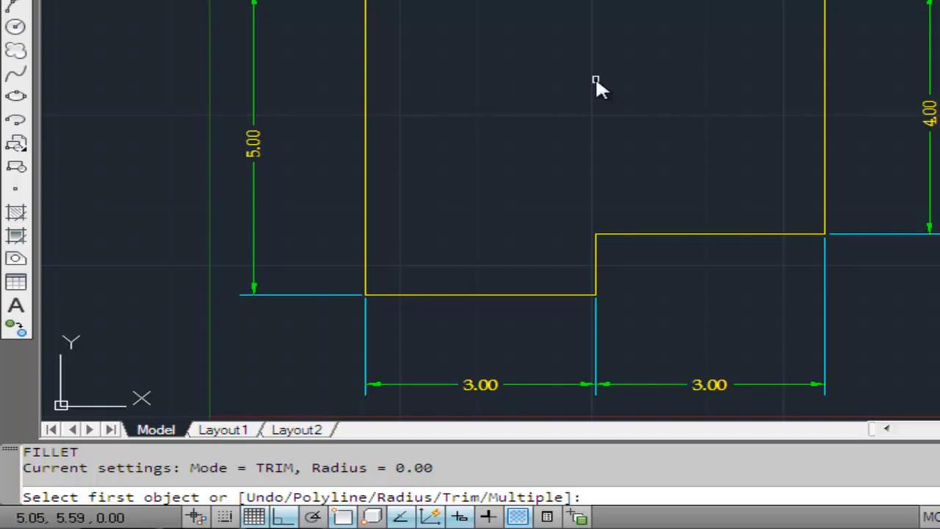
pyautogui.write('r')
pyautogui.press('Return')
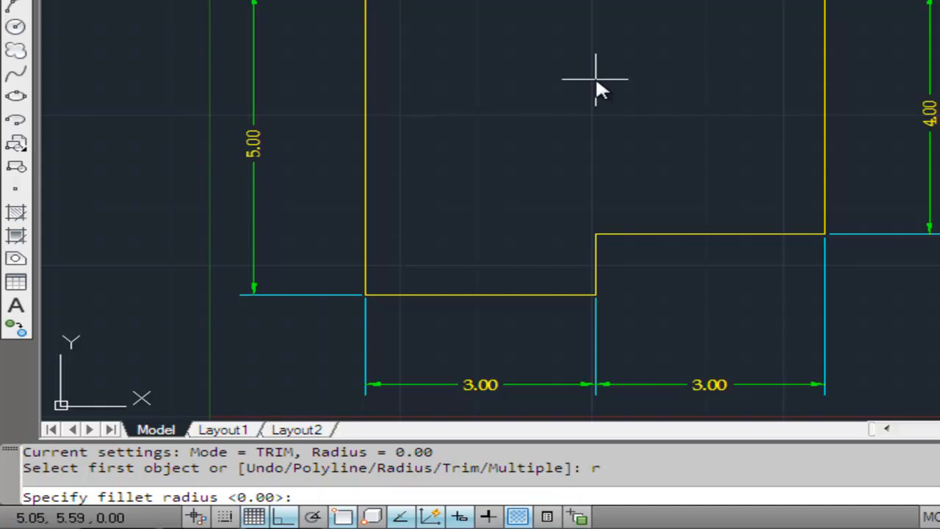
pyautogui.write('1.5')
pyautogui.press('Return')
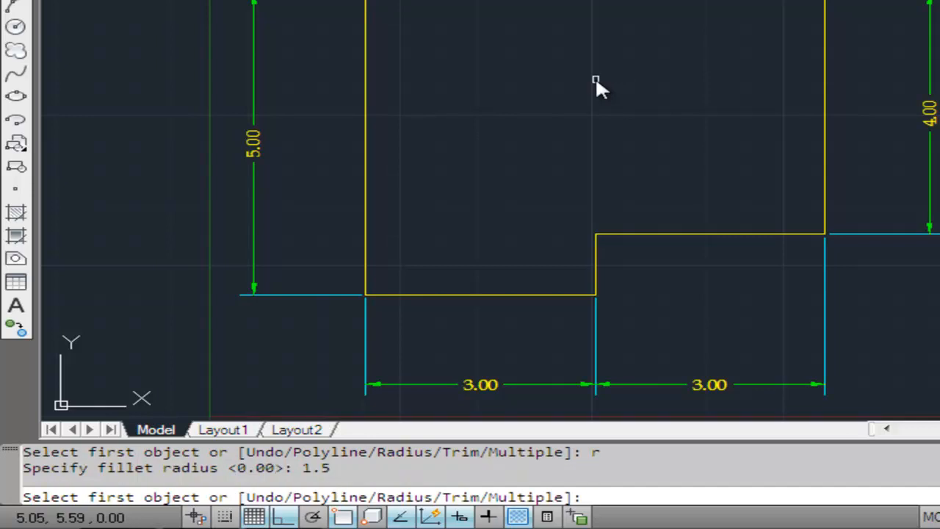
pyautogui.click(367, 30)
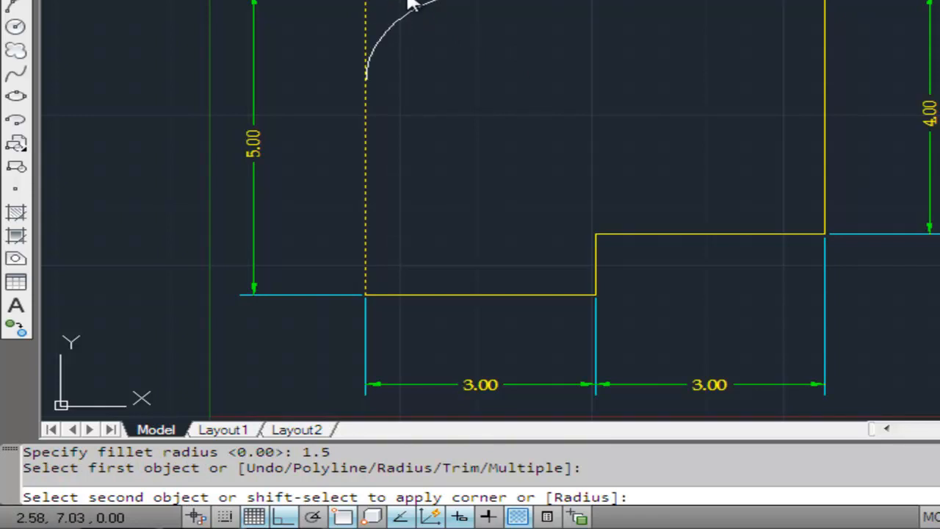
pyautogui.click(412, 4)
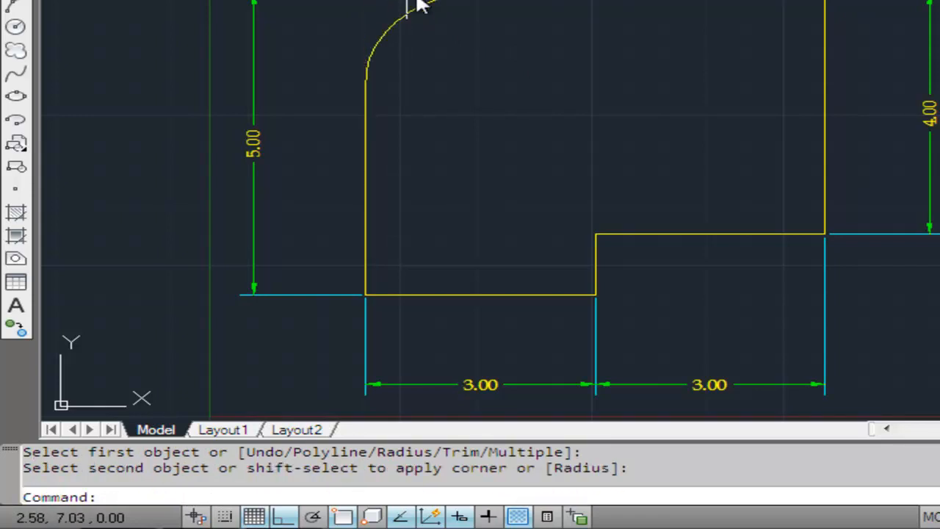
# Step: Repeat the 1.5 radius fillet on the outline's upper-right corner and the corner below it on the same vertical edge
pyautogui.rightClick(542, 30)
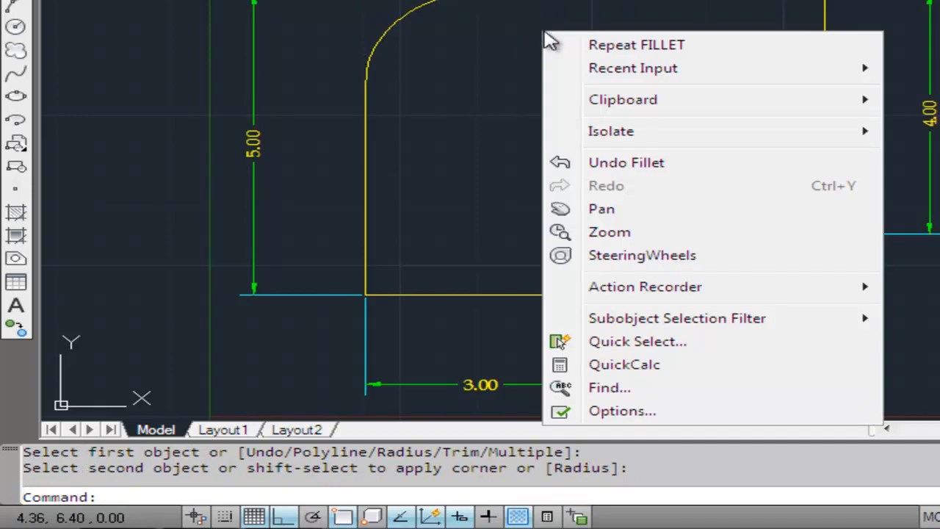
pyautogui.click(676, 44)
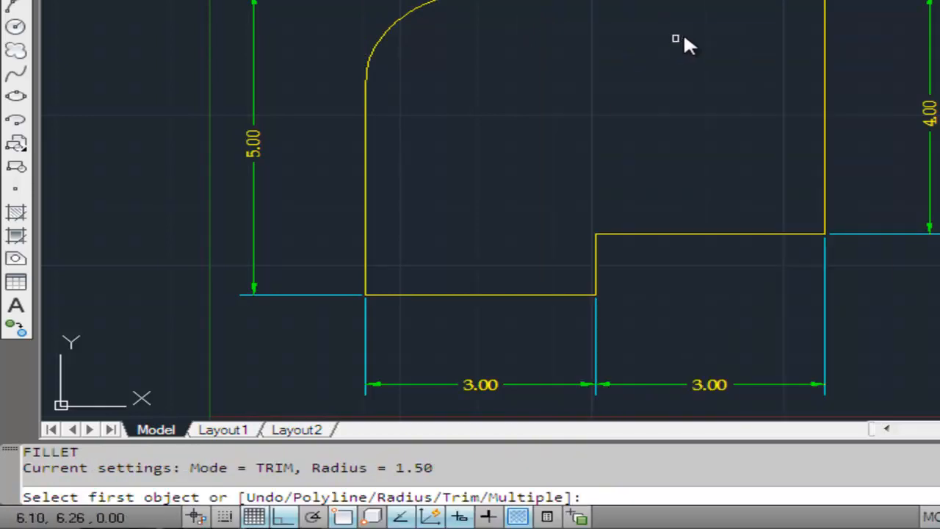
pyautogui.click(806, 6)
pyautogui.click(825, 18)
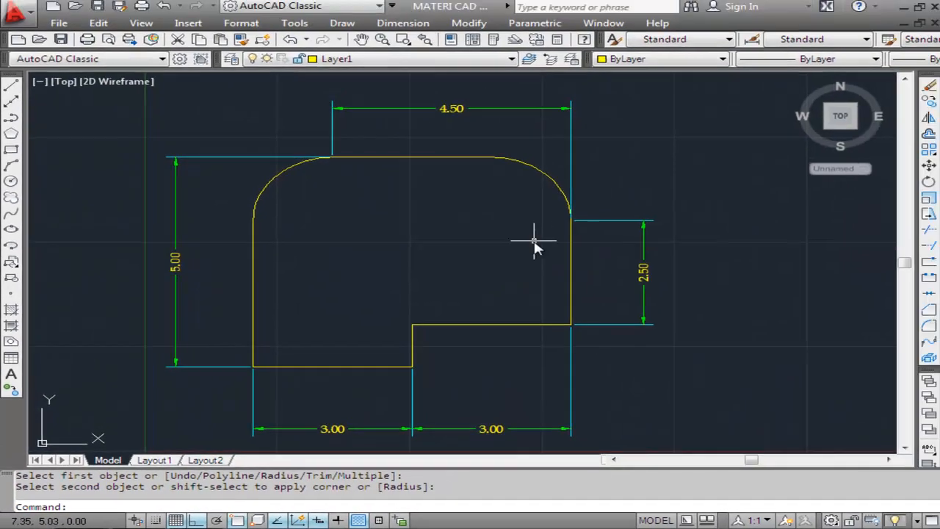
pyautogui.rightClick(530, 246)
pyautogui.click(563, 257)
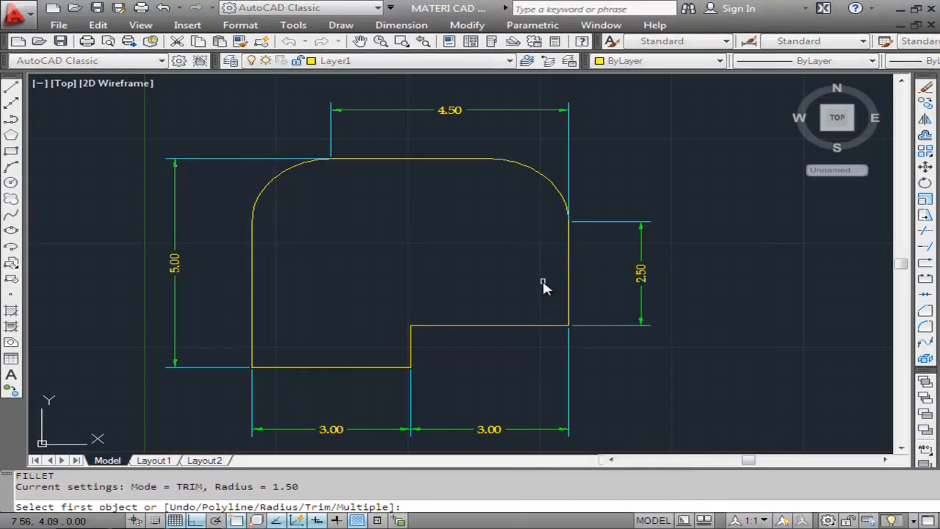
pyautogui.click(571, 315)
pyautogui.click(533, 327)
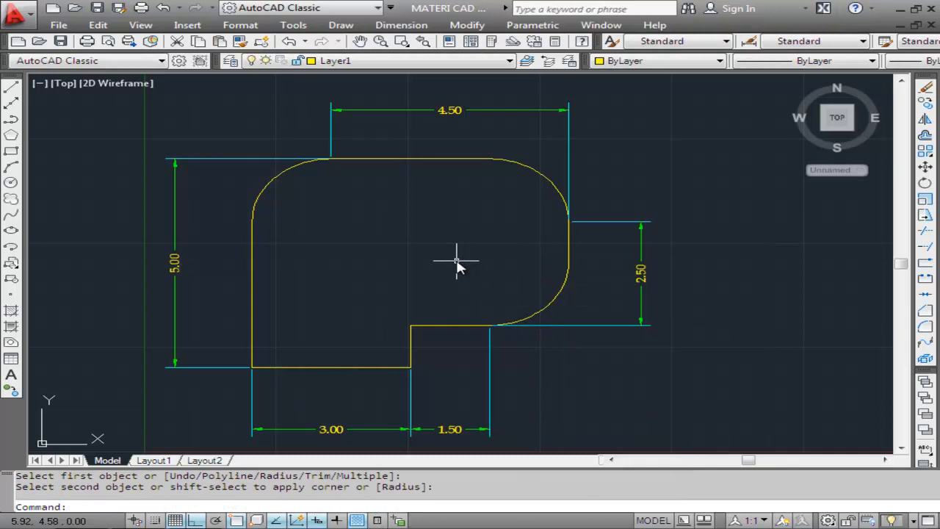
# Step: Undo all three corner fillets on the outline
pyautogui.click(163, 9)
pyautogui.click(163, 9)
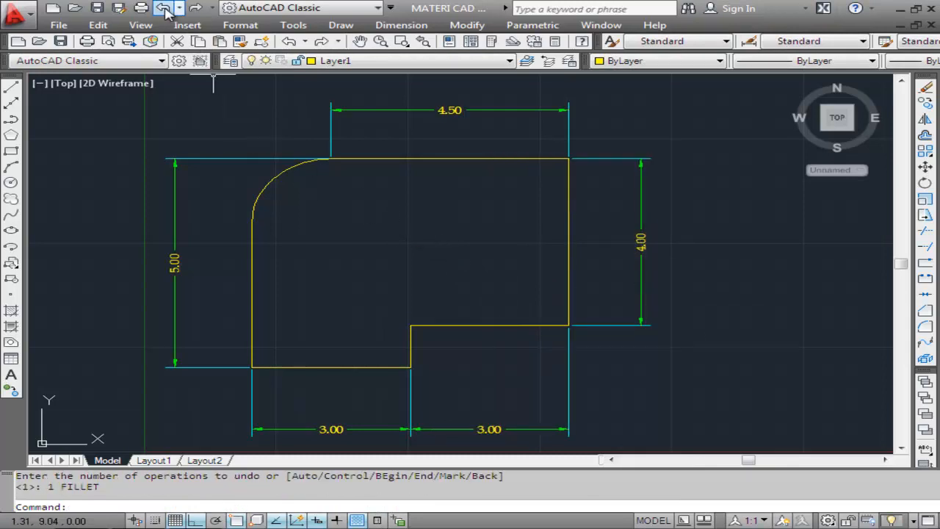
pyautogui.click(163, 9)
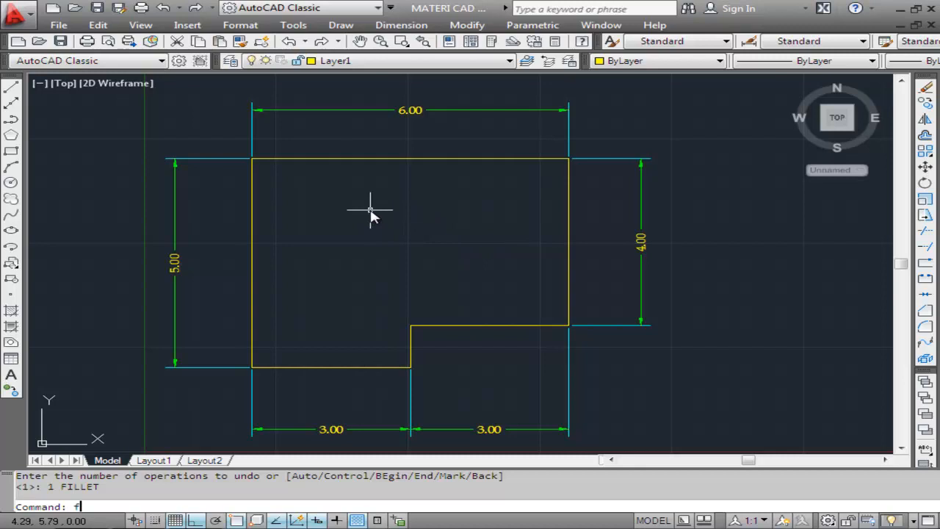
pyautogui.write('f')
pyautogui.press('Return')
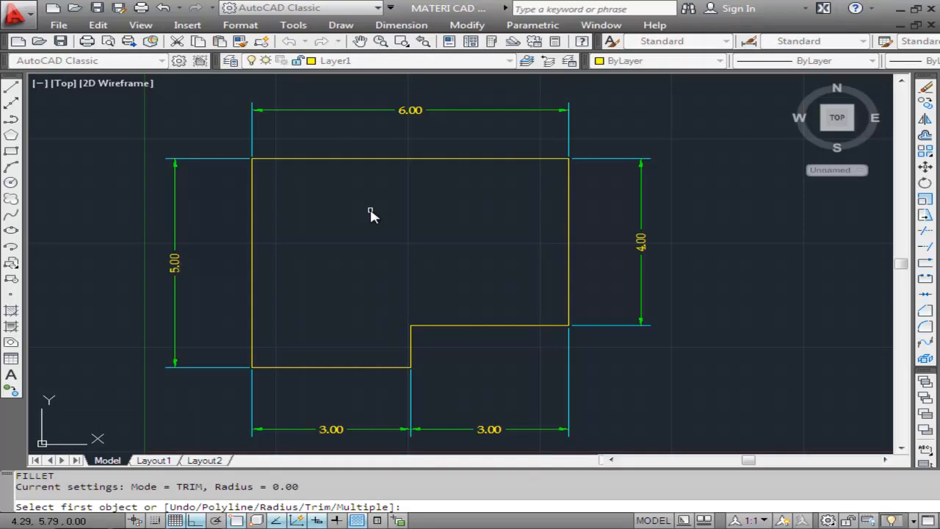
pyautogui.press('Escape')
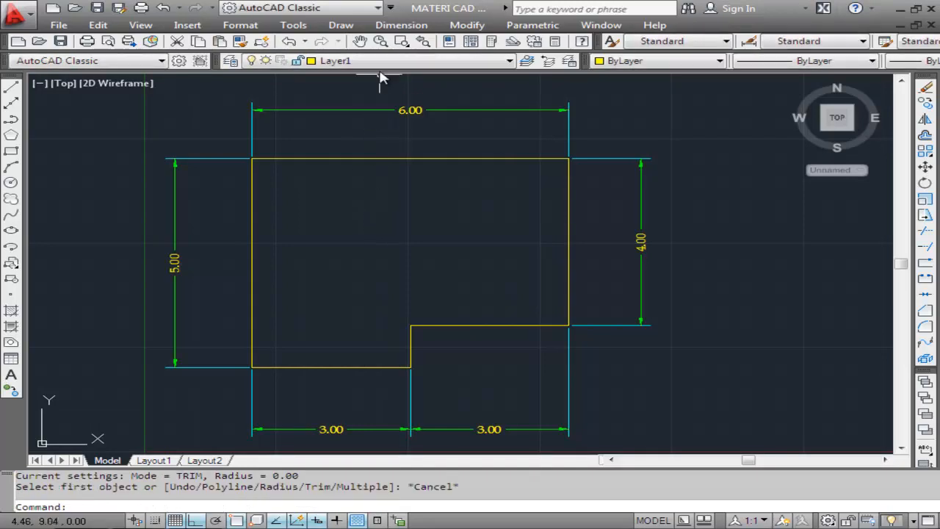
# Step: Add a vertical linear dimension to the short vertical edge of the outline's notch, placed just inside the shape
pyautogui.click(396, 25)
pyautogui.click(409, 67)
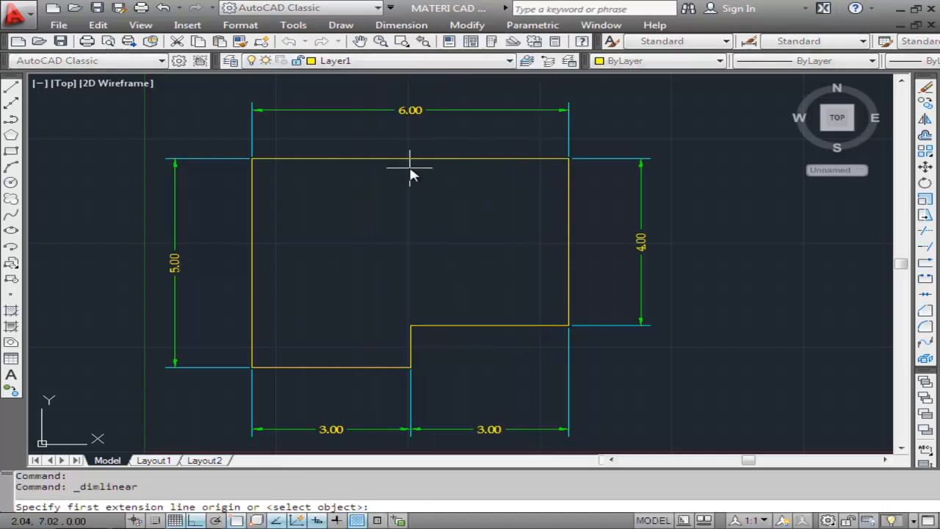
pyautogui.click(411, 326)
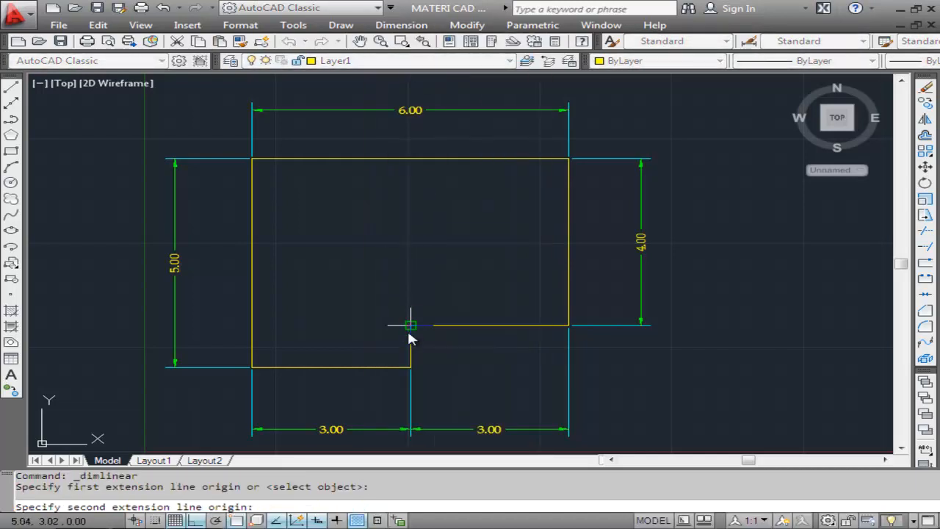
pyautogui.click(411, 367)
pyautogui.click(375, 371)
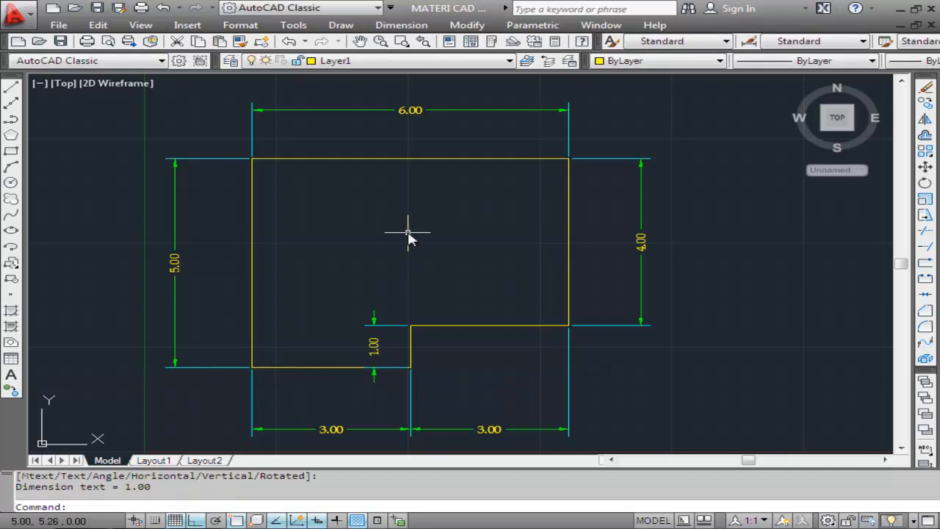
# Step: Set the fillet radius to 2 and try to fillet the notch's inner corner between its short vertical and horizontal edges
pyautogui.write('f')
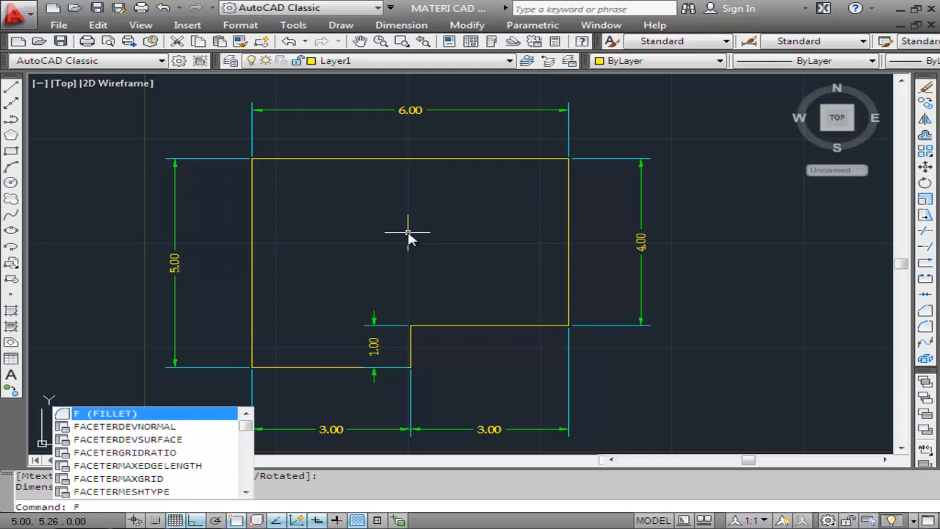
pyautogui.press('Return')
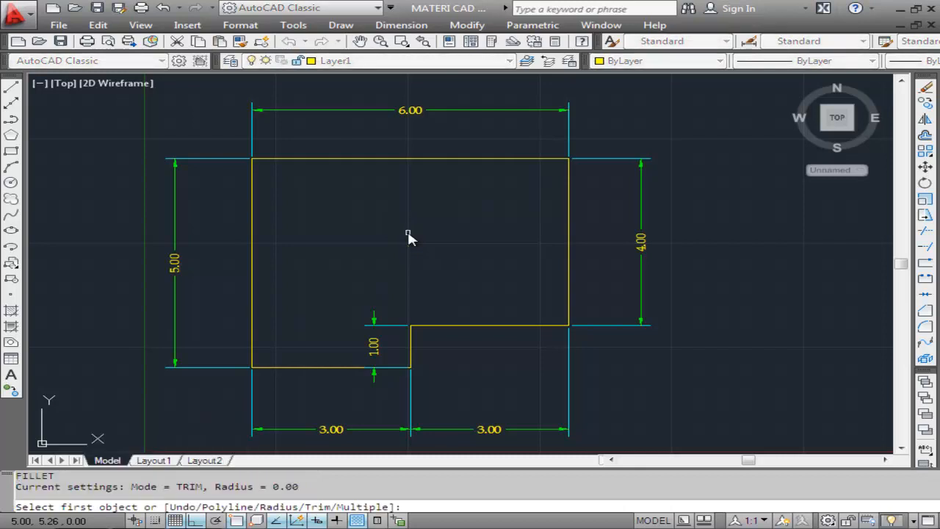
pyautogui.write('r')
pyautogui.press('Return')
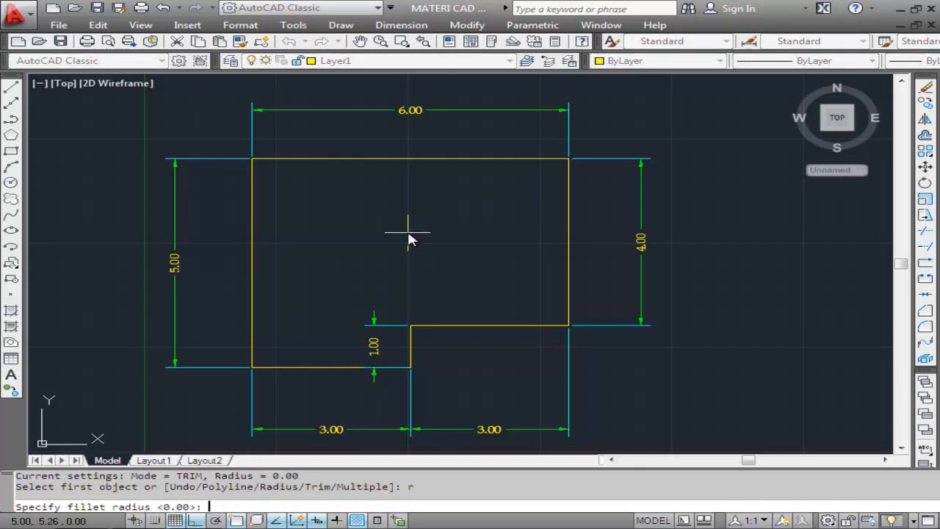
pyautogui.write('2')
pyautogui.press('Return')
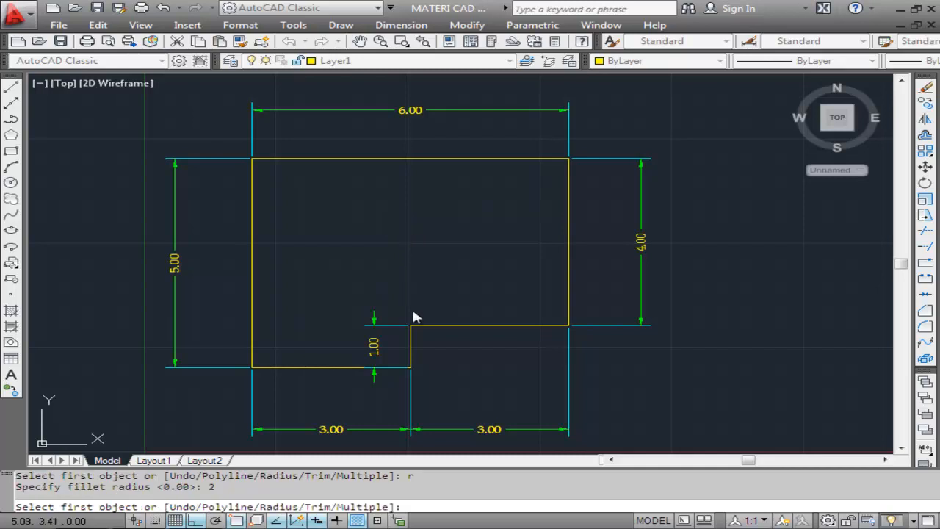
pyautogui.click(410, 340)
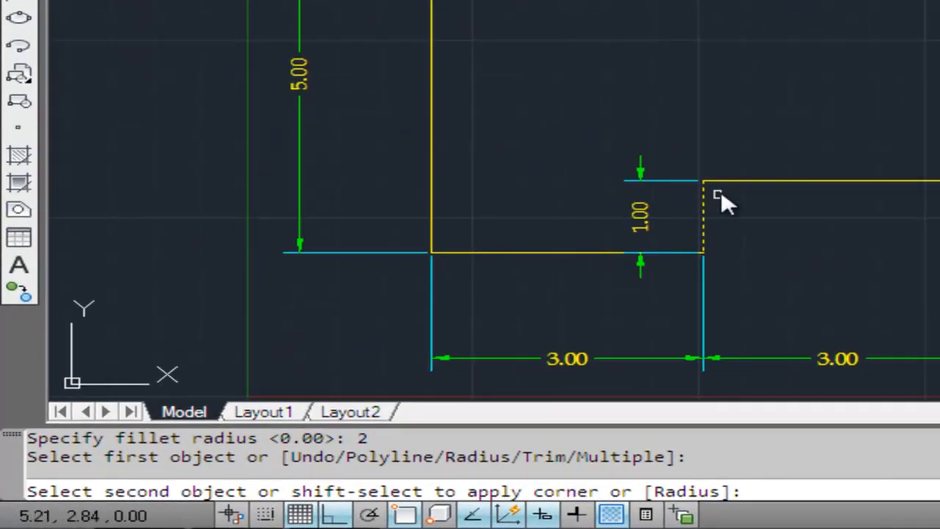
pyautogui.click(740, 178)
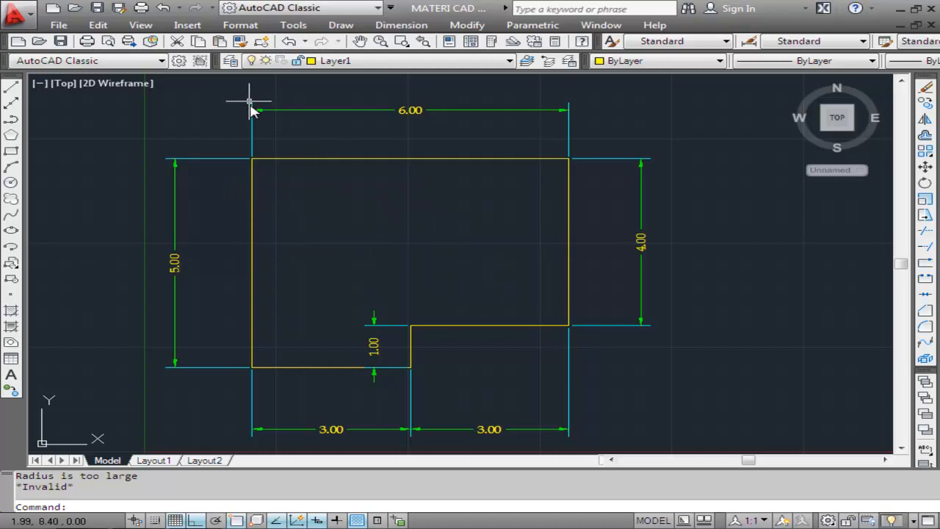
# Step: Erase the linear dimension beside the notch's short vertical edge
pyautogui.click(466, 25)
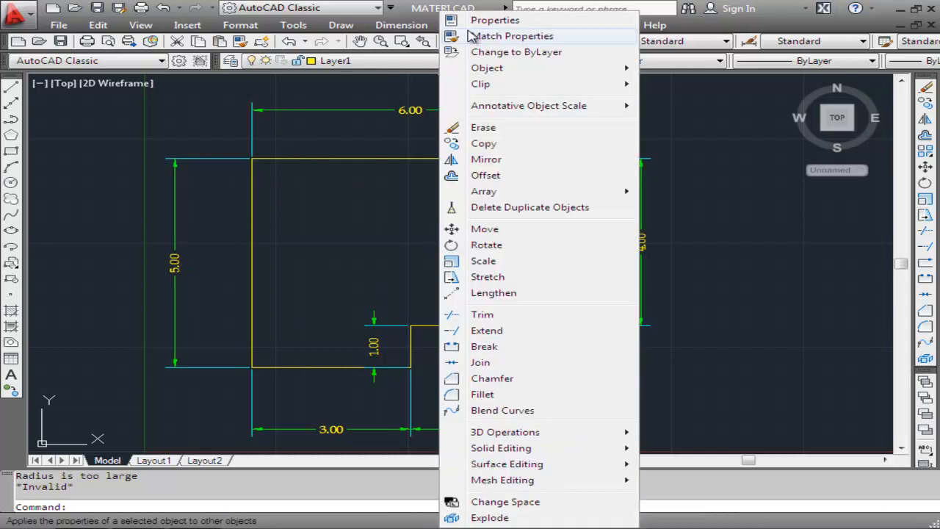
pyautogui.click(483, 128)
pyautogui.click(388, 314)
pyautogui.click(361, 342)
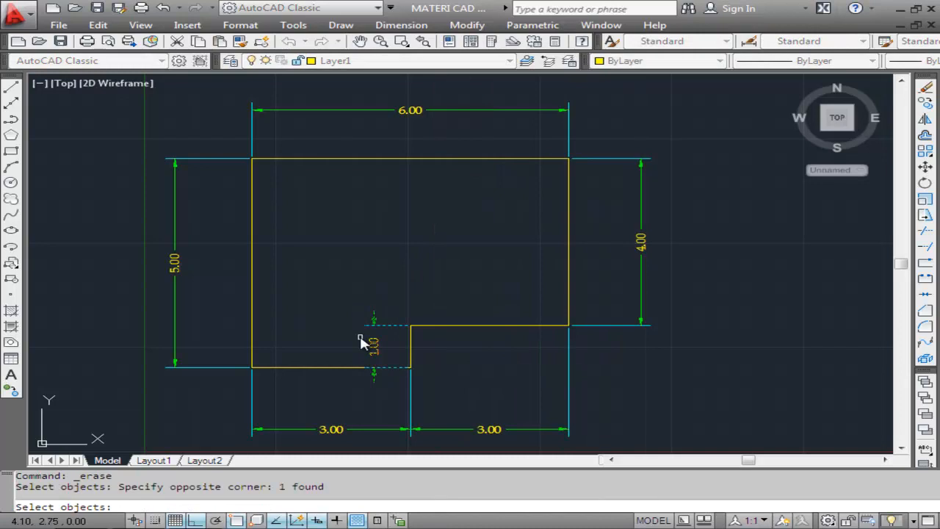
pyautogui.press('Return')
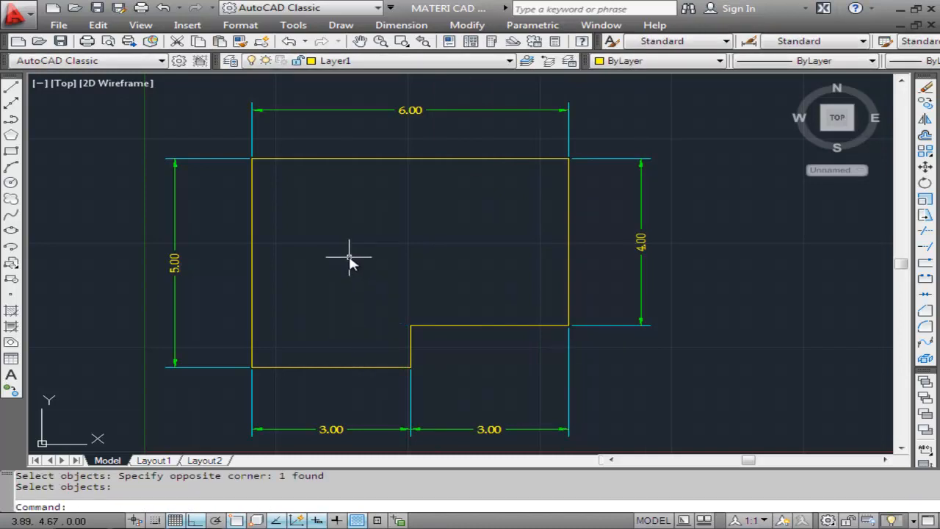
# Step: Fillet the outline's upper-left and upper-right corners in Multiple mode with a radius of 2
pyautogui.write('f')
pyautogui.press('Return')
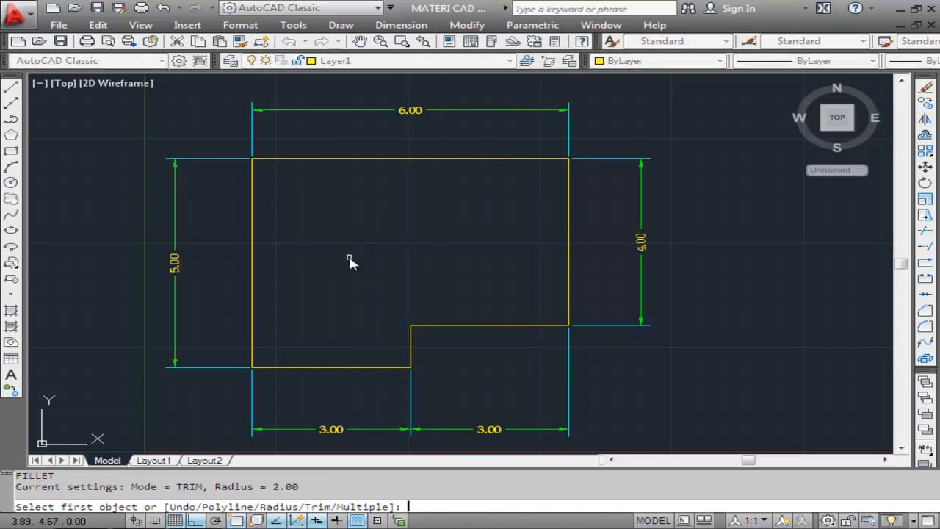
pyautogui.write('r')
pyautogui.press('Return')
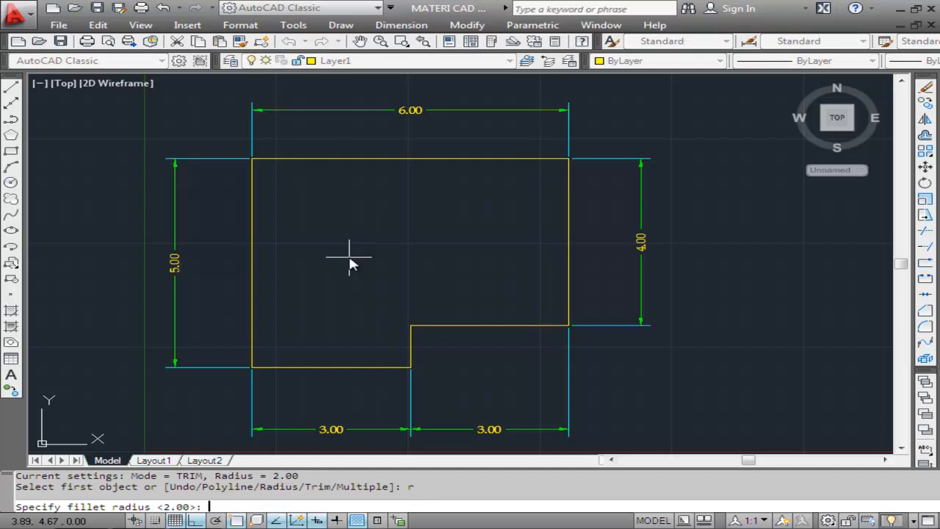
pyautogui.press('Return')
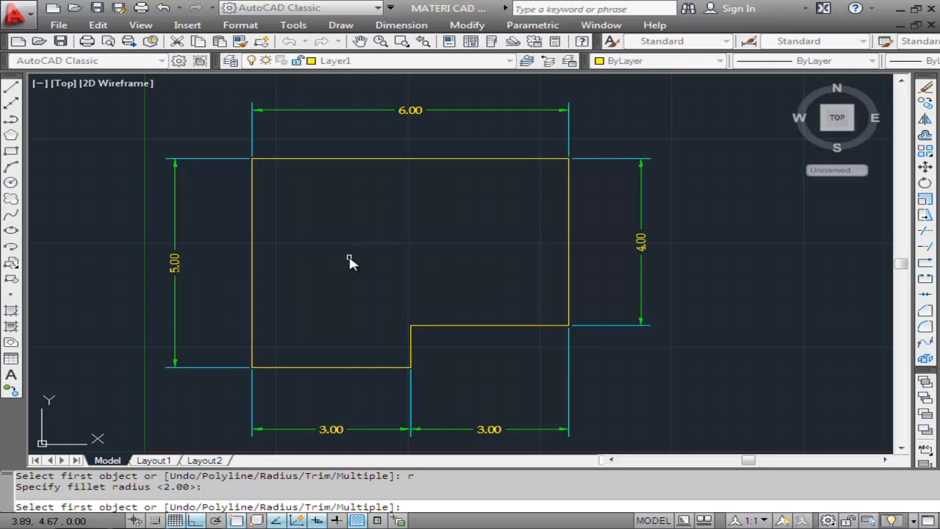
pyautogui.write('m')
pyautogui.press('Return')
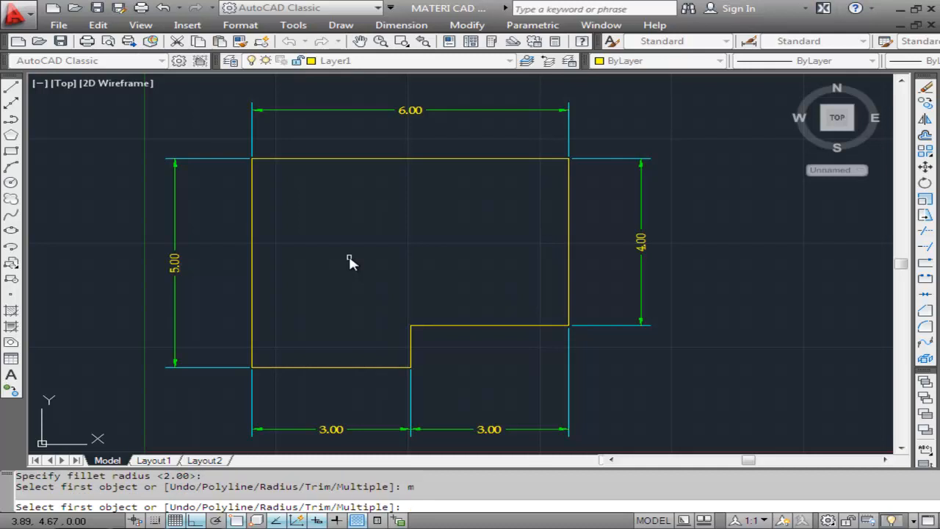
pyautogui.click(254, 180)
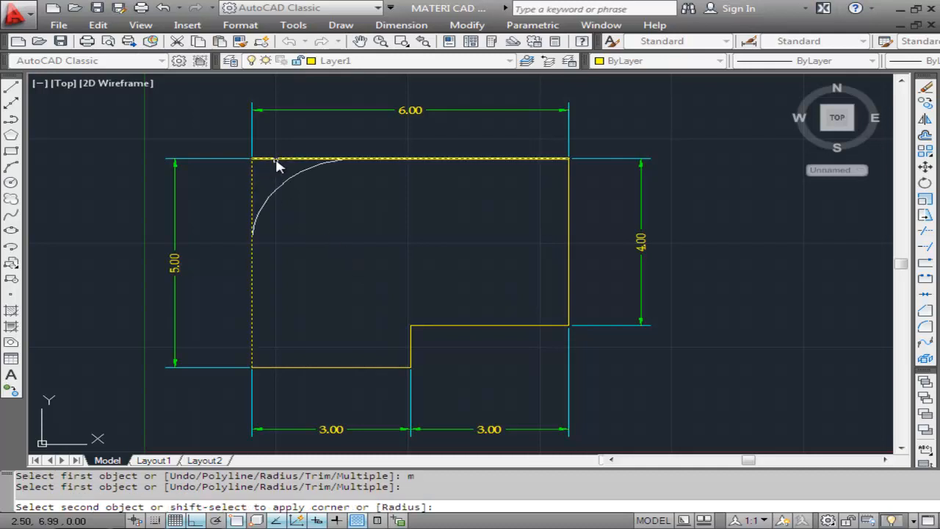
pyautogui.click(278, 160)
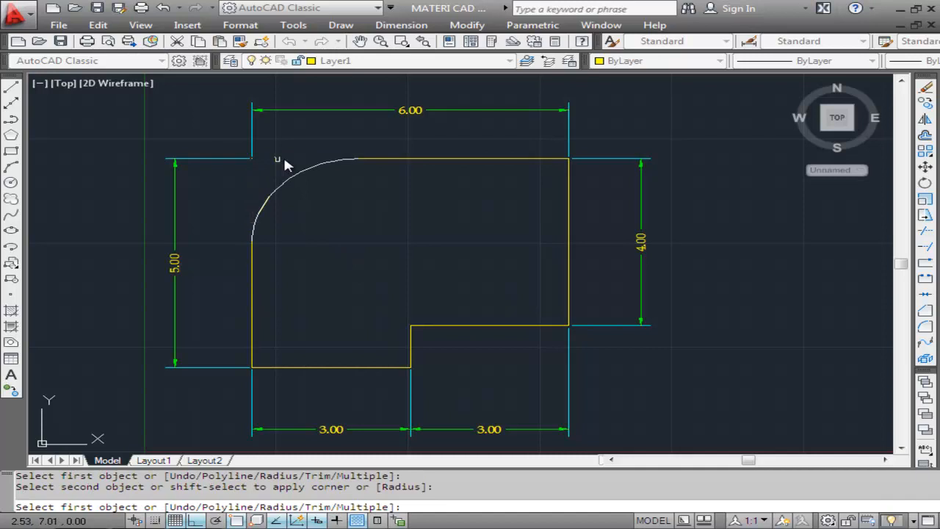
pyautogui.click(528, 160)
pyautogui.click(569, 193)
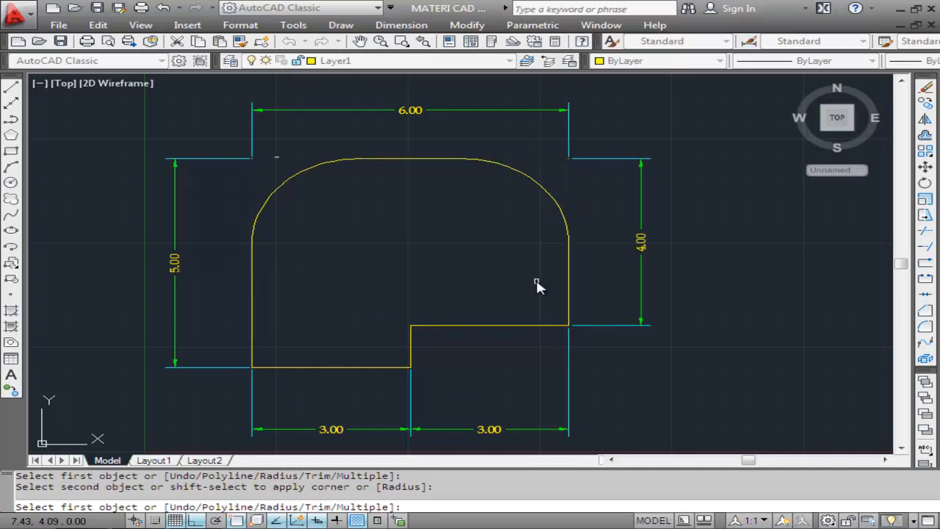
# Step: Continue the radius 2 fillets on the lower corner of the right-hand edge and the outline's lower-left corner, then end the command
pyautogui.click(571, 312)
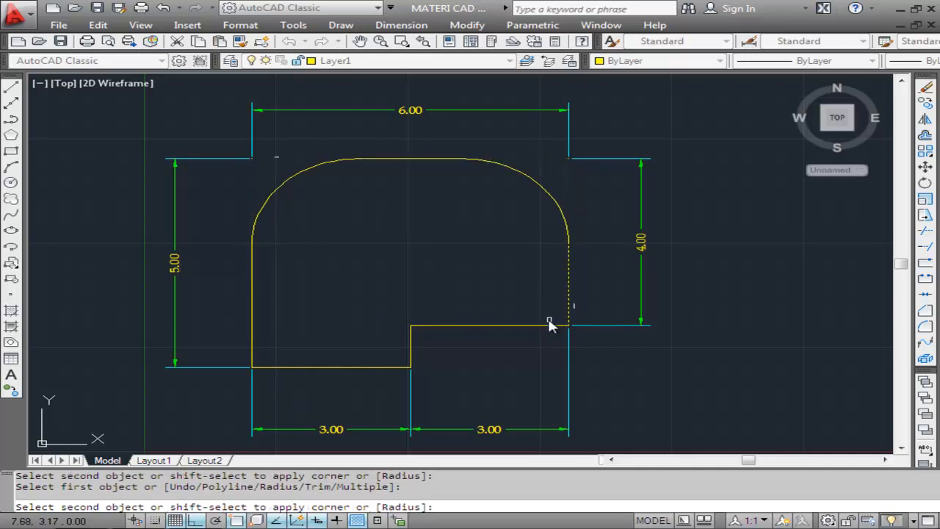
pyautogui.click(536, 327)
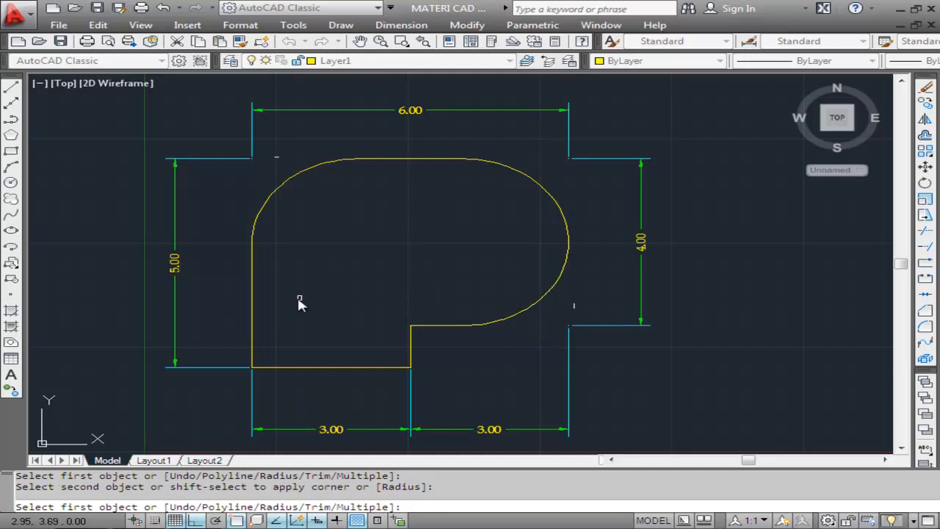
pyautogui.click(254, 327)
pyautogui.click(278, 366)
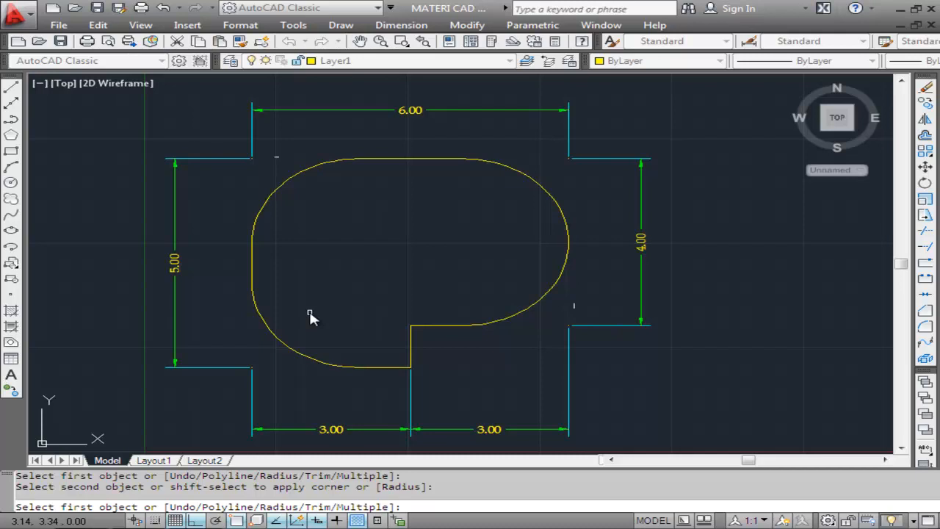
pyautogui.press('Escape')
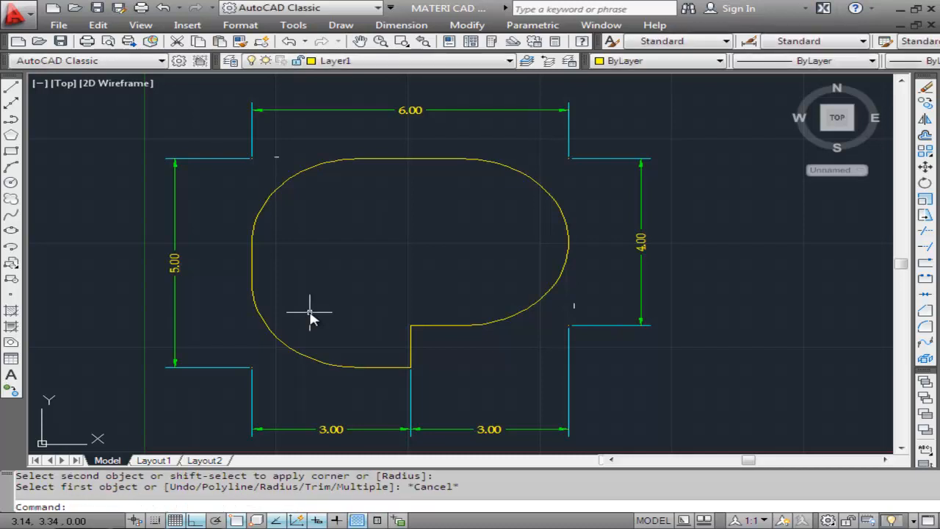
# Step: Undo the radius 2 fillets on all four corners of the outline
pyautogui.click(165, 9)
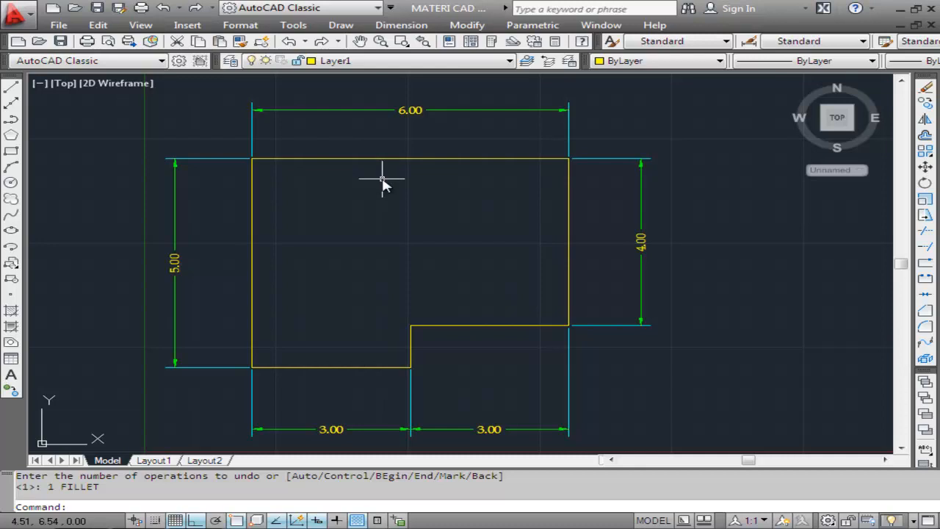
pyautogui.write('FI')
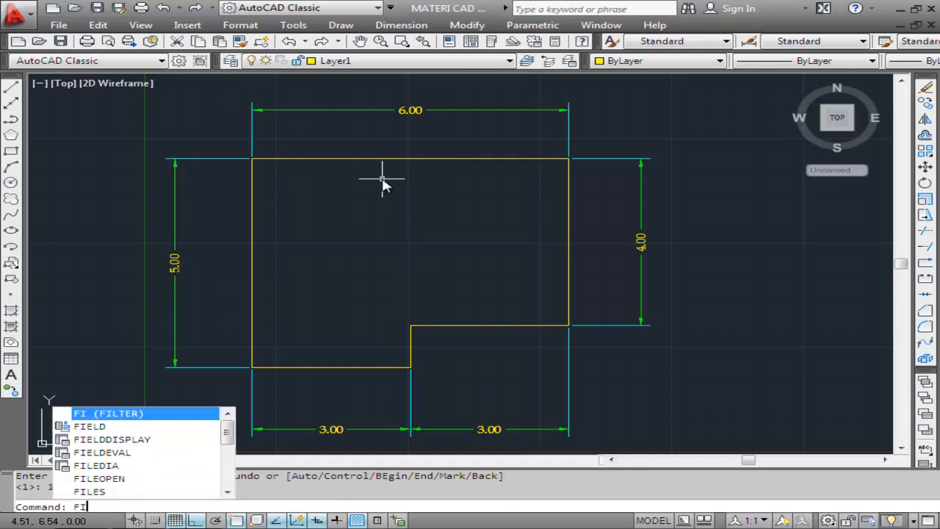
pyautogui.press('Return')
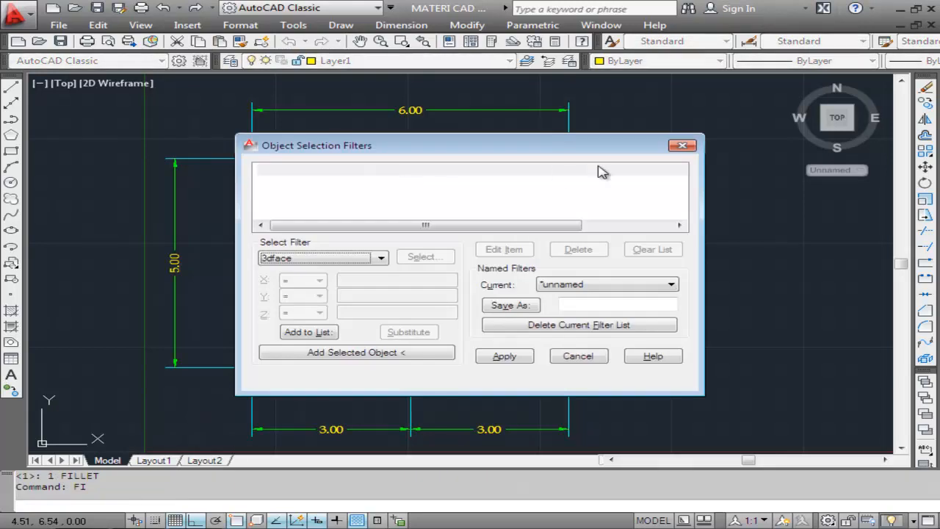
pyautogui.click(682, 146)
# Step: Start the Fillet command and set its trim mode to No trim, keeping that mode when the option is reopened
pyautogui.write('f')
pyautogui.press('Return')
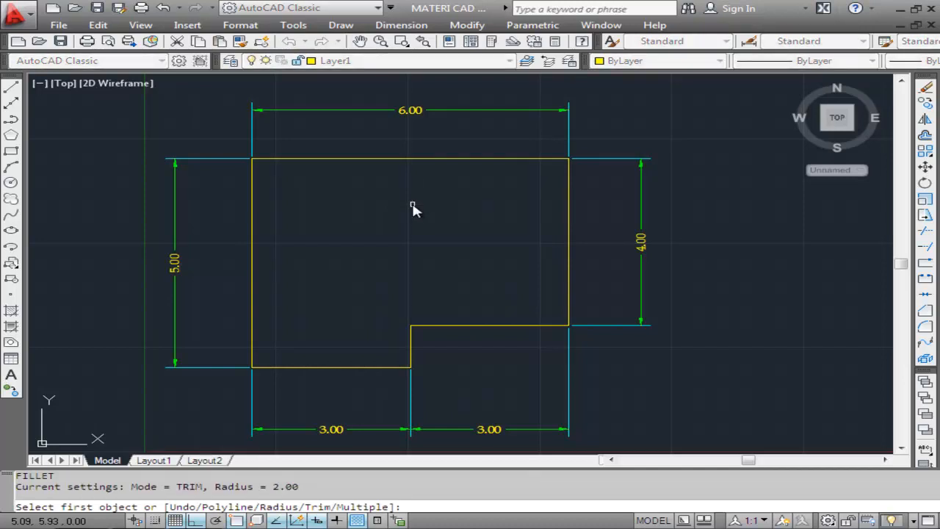
pyautogui.write('t')
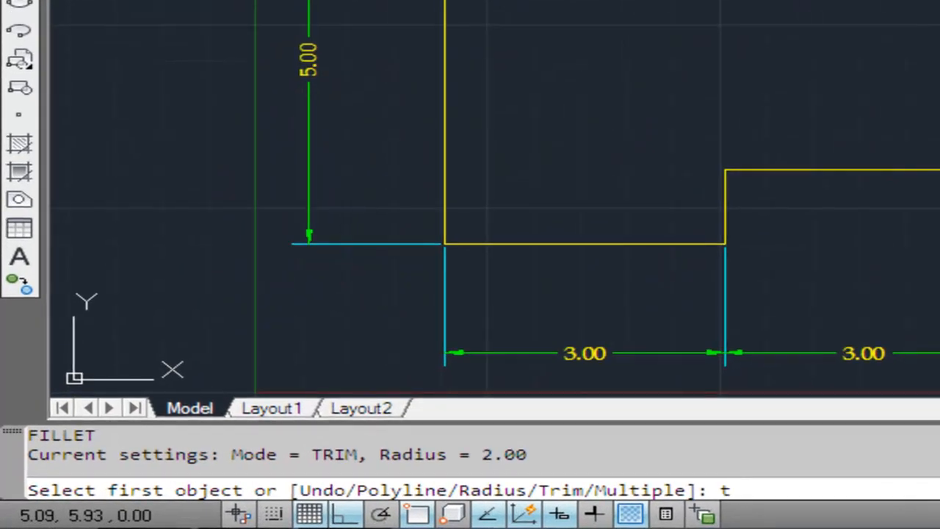
pyautogui.press('Return')
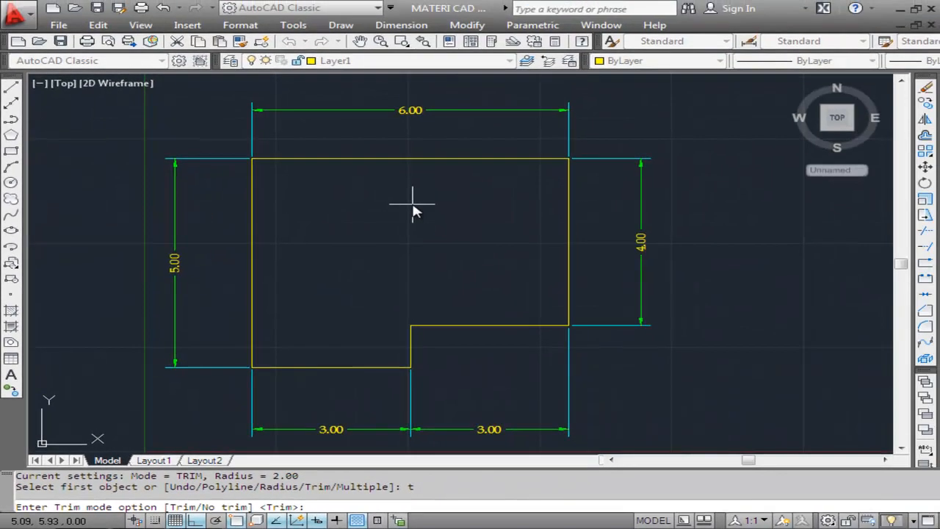
pyautogui.write('no')
pyautogui.press('Return')
pyautogui.write('t')
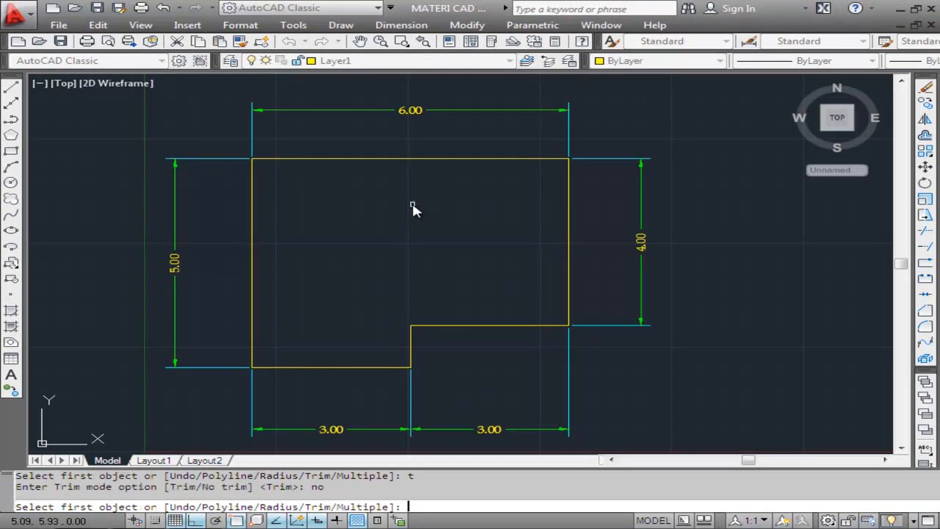
pyautogui.write('rim')
pyautogui.press('Return')
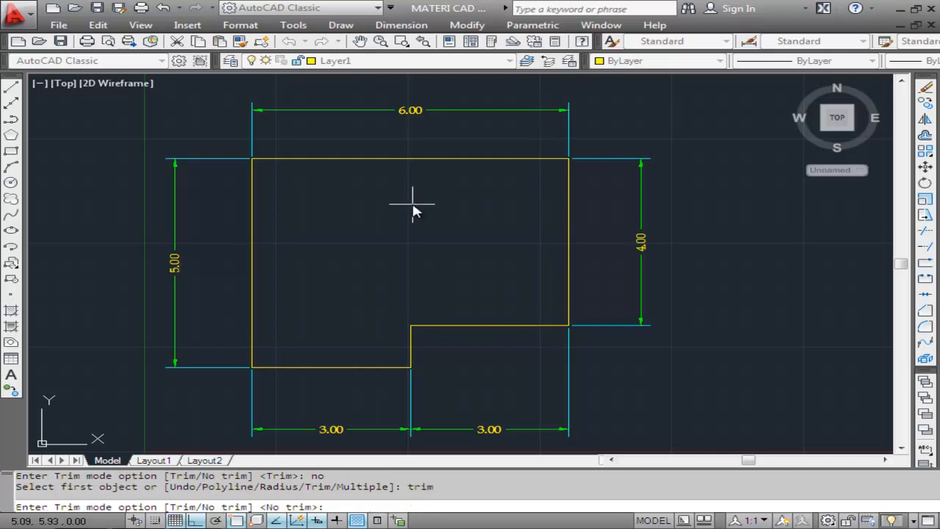
pyautogui.press('Return')
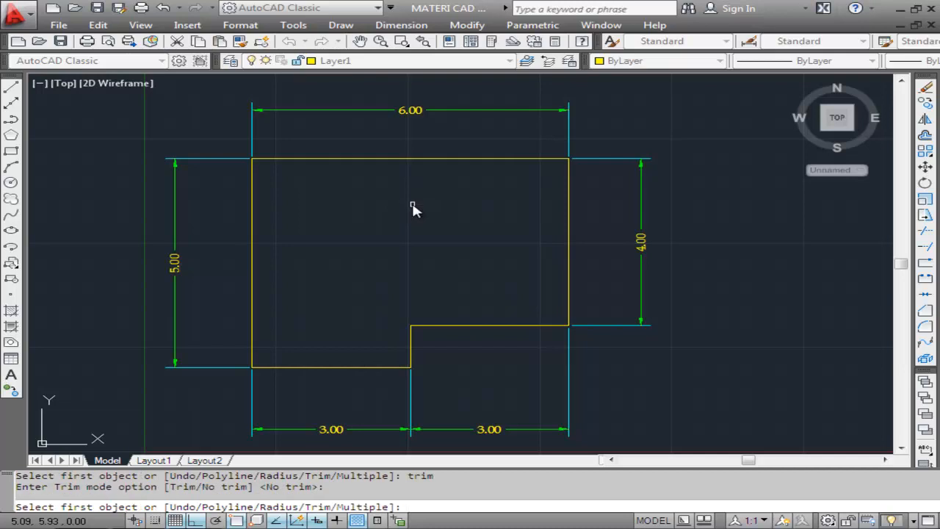
# Step: Fillet the outline's upper-left corner with a radius of 2 in No trim mode, then undo that fillet
pyautogui.write('r')
pyautogui.press('Return')
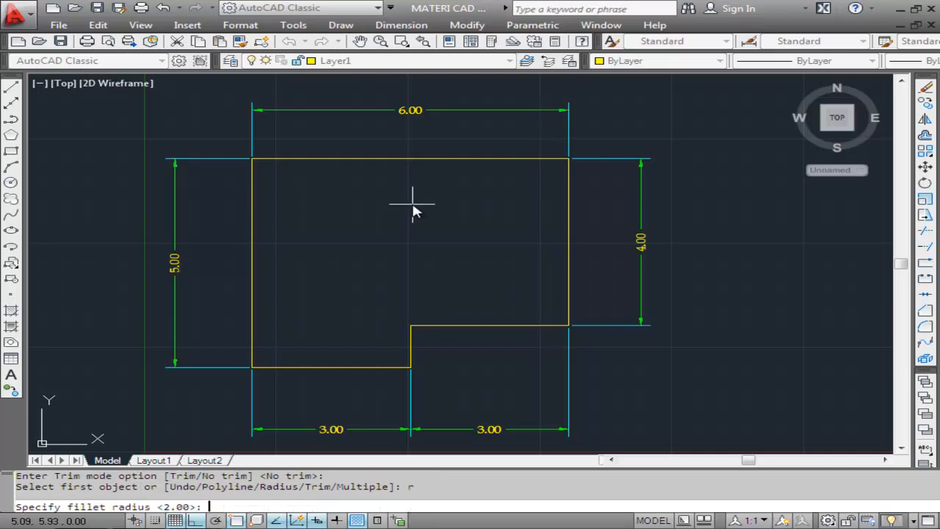
pyautogui.press('Return')
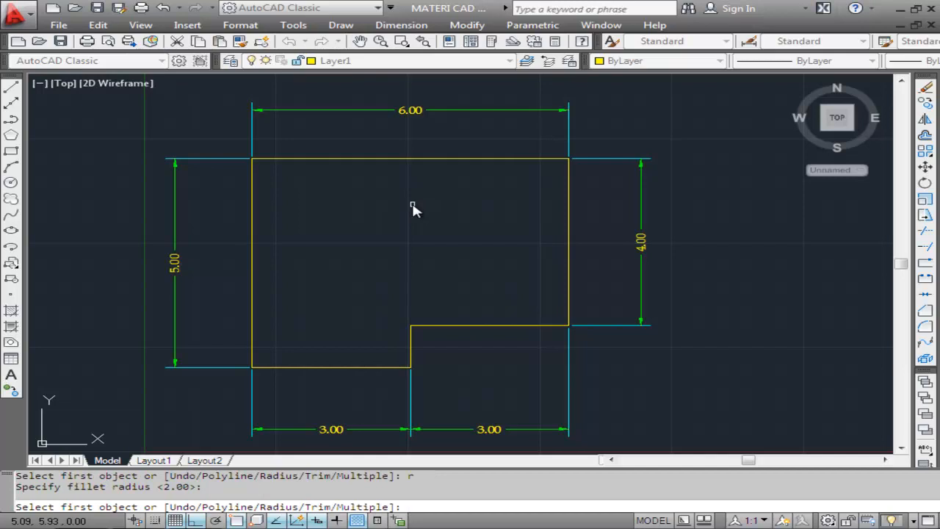
pyautogui.click(252, 190)
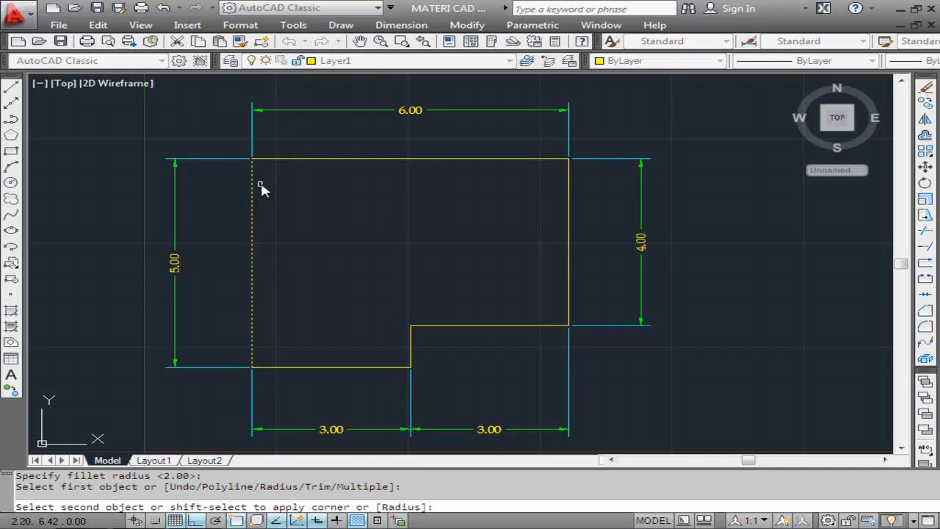
pyautogui.click(296, 162)
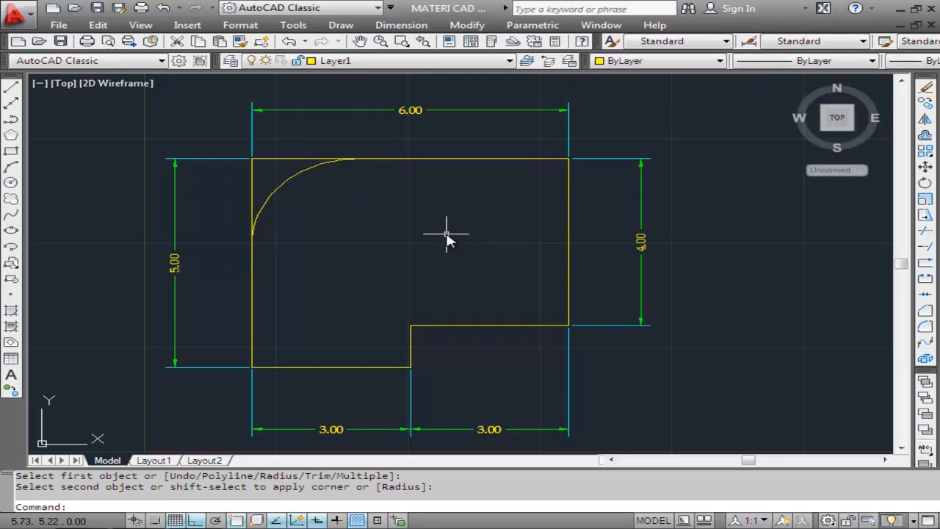
pyautogui.click(180, 8)
pyautogui.click(178, 27)
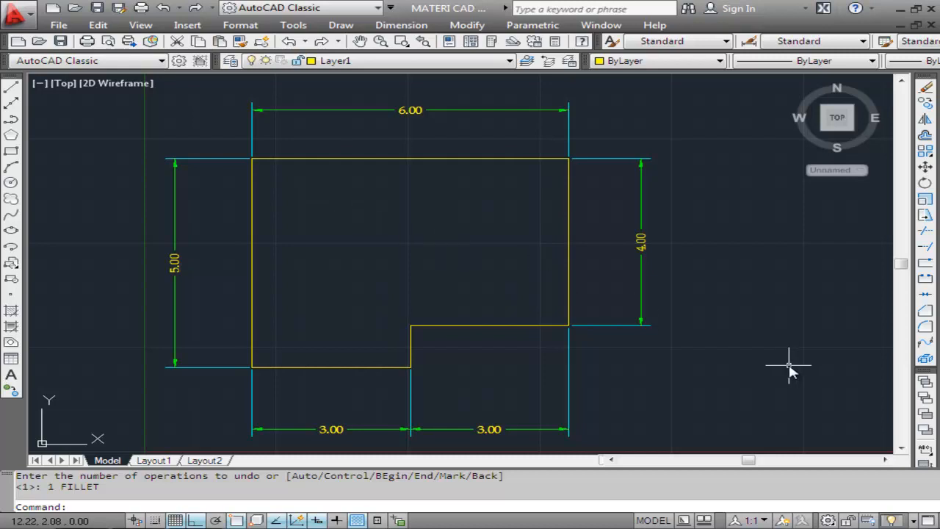
# Step: Switch the workspace to Drafting & Annotation
pyautogui.click(829, 520)
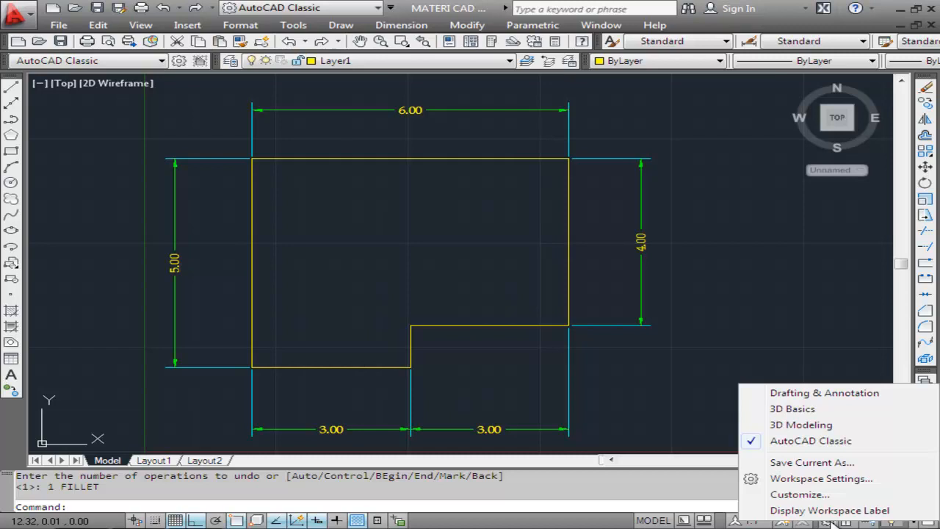
pyautogui.click(845, 393)
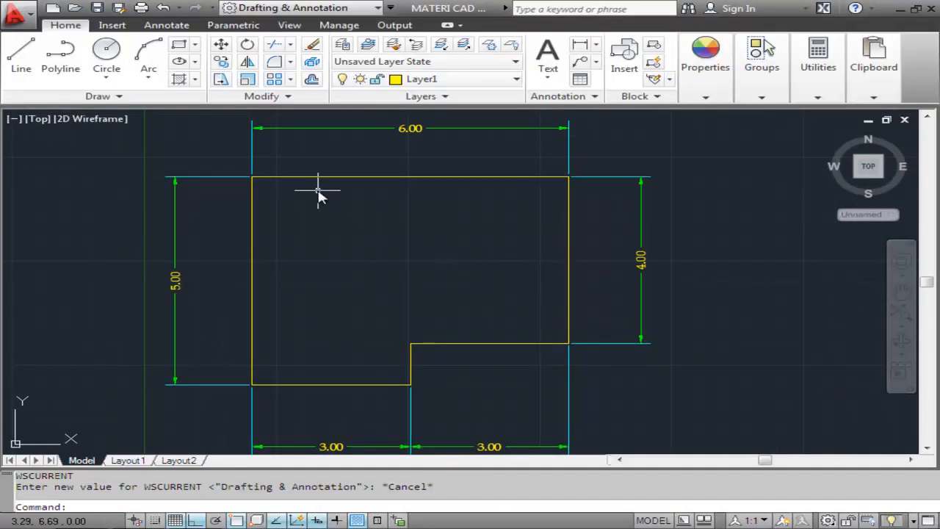
# Step: Set the fillet radius to 1 and fillet the outline's upper-left corner
pyautogui.click(292, 63)
pyautogui.click(307, 86)
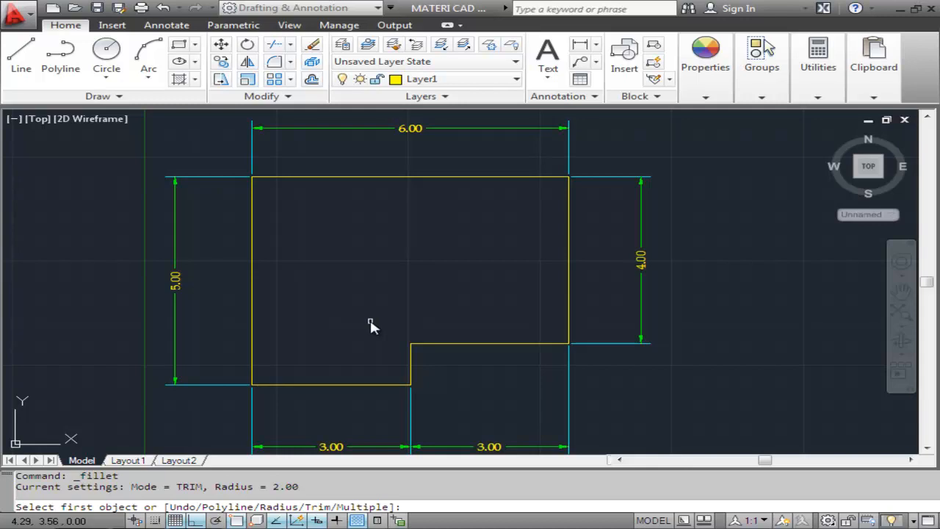
pyautogui.write('r')
pyautogui.press('Return')
pyautogui.write('1')
pyautogui.press('Return')
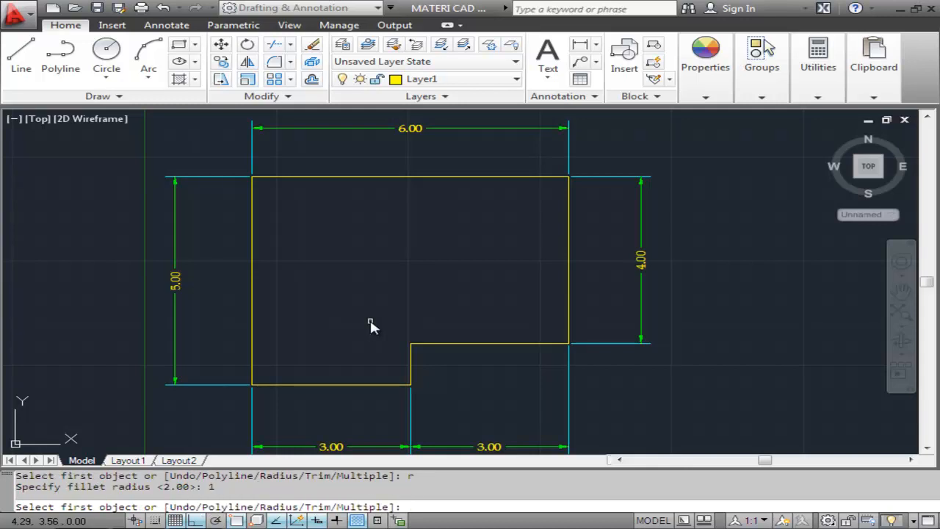
pyautogui.click(254, 202)
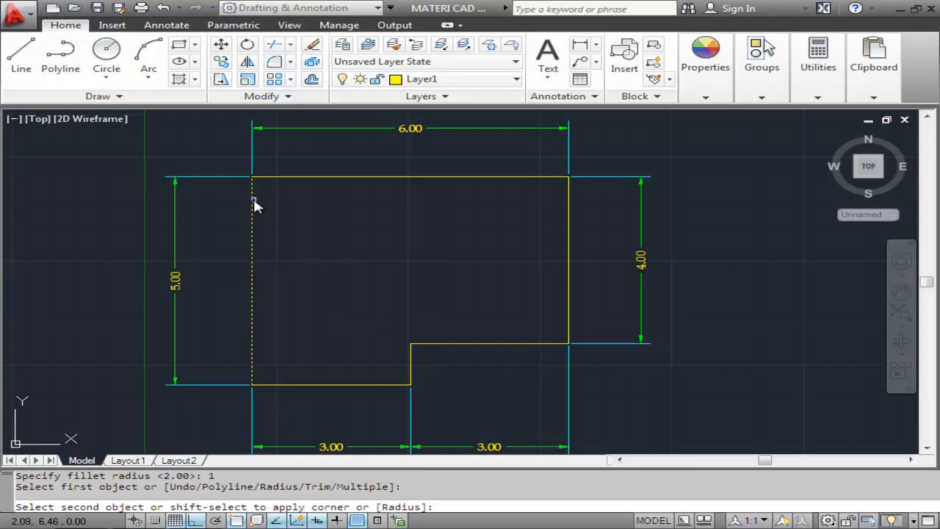
pyautogui.click(287, 178)
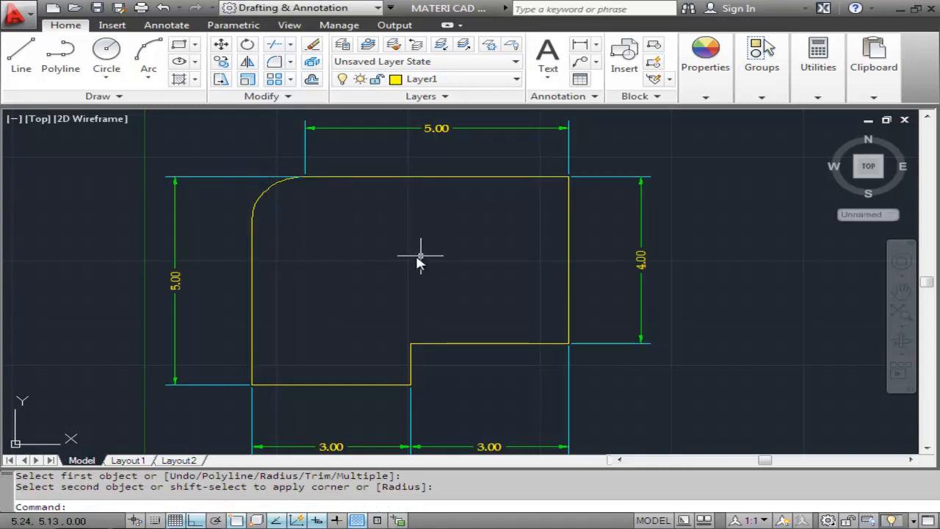
# Step: Repeat the radius 1 fillet on the outline's upper-right corner, then undo the fillets on both upper corners
pyautogui.rightClick(338, 227)
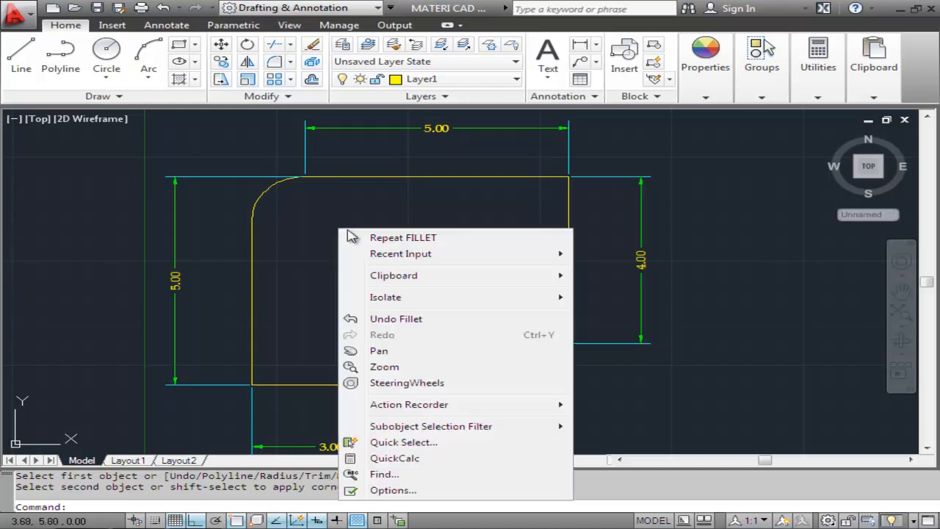
pyautogui.click(415, 240)
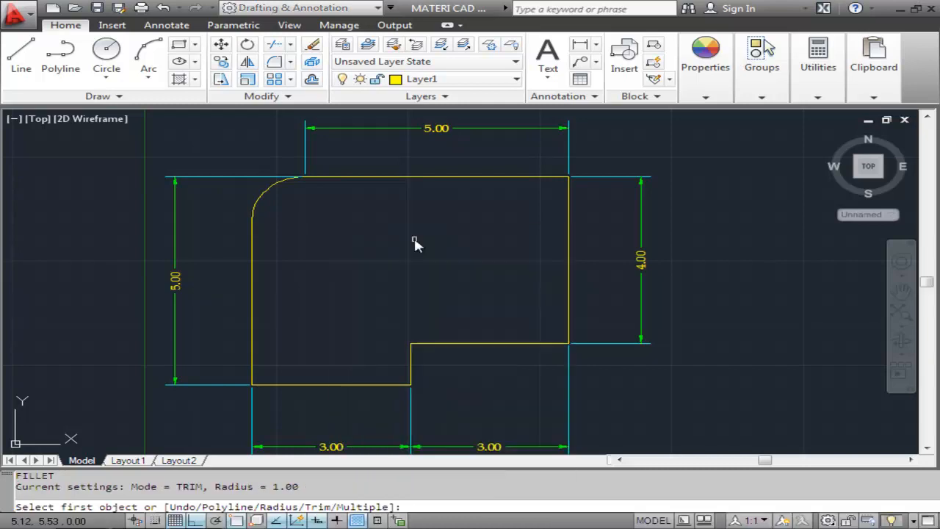
pyautogui.click(539, 171)
pyautogui.click(550, 178)
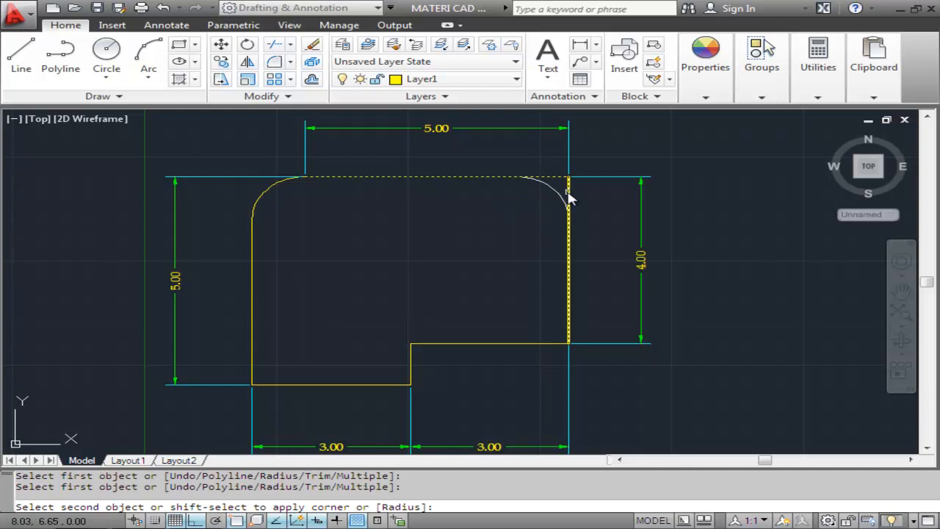
pyautogui.click(568, 197)
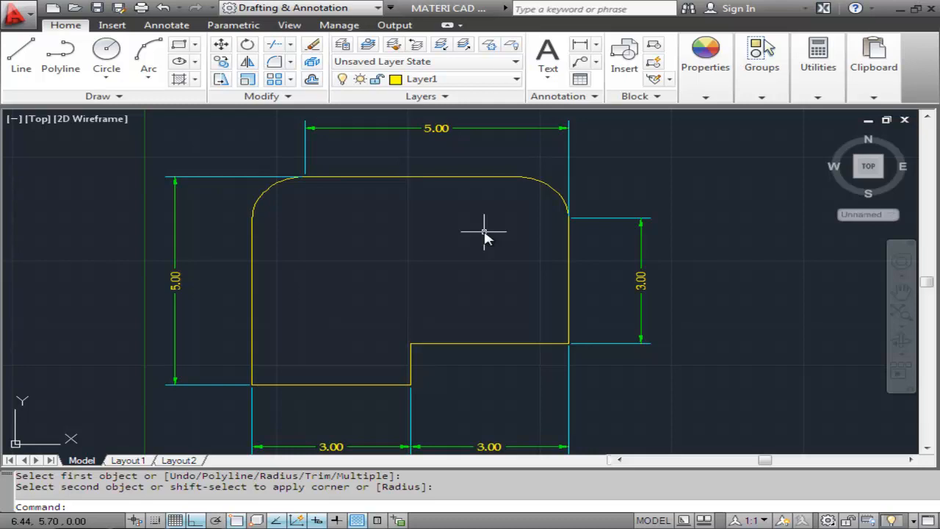
pyautogui.click(170, 8)
pyautogui.click(170, 8)
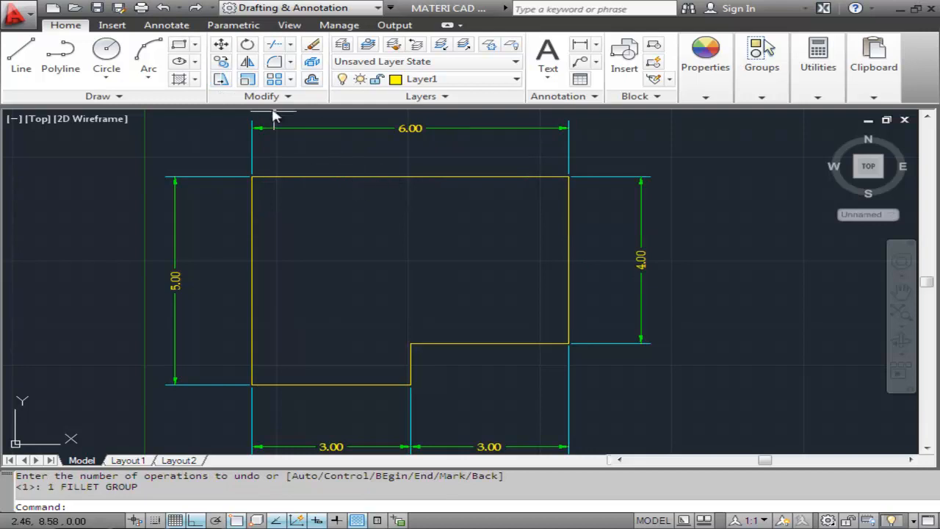
# Step: Set both chamfer distances to 1 and chamfer the outline's upper-left corner
pyautogui.click(291, 63)
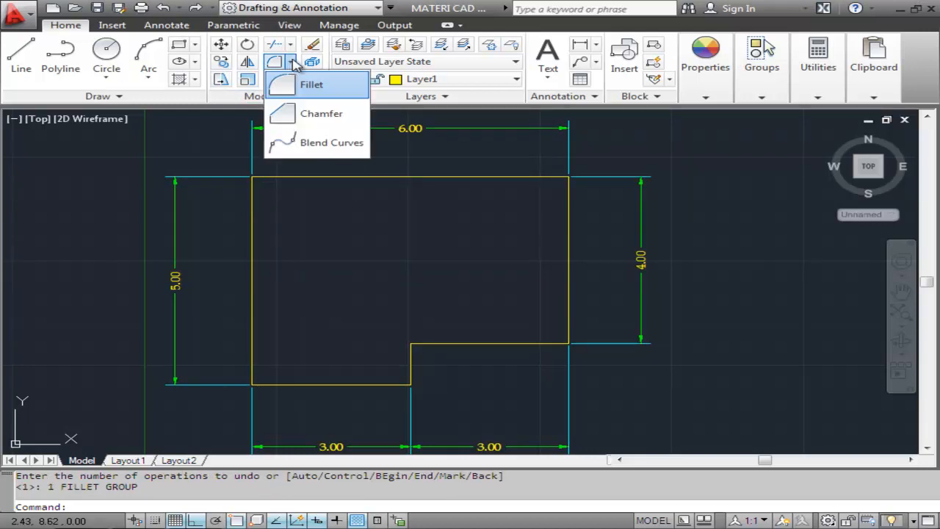
pyautogui.click(316, 114)
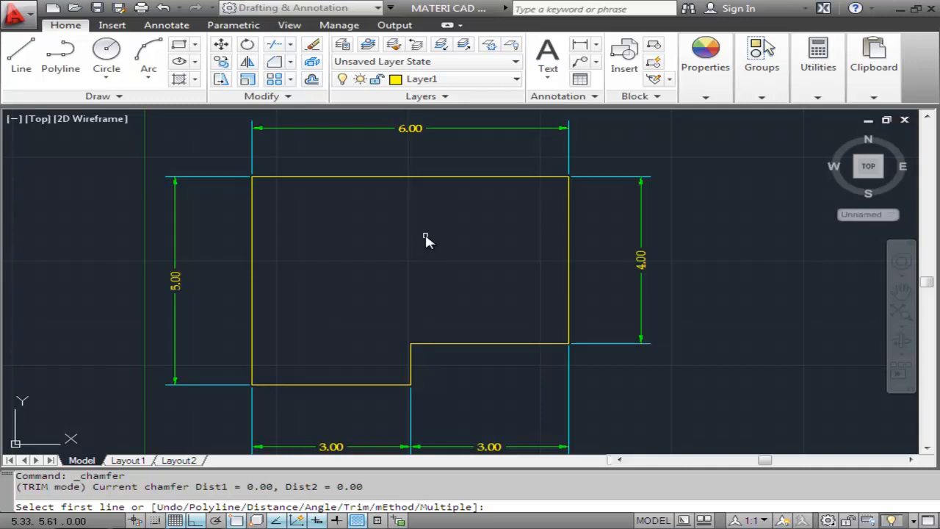
pyautogui.write('d')
pyautogui.press('Return')
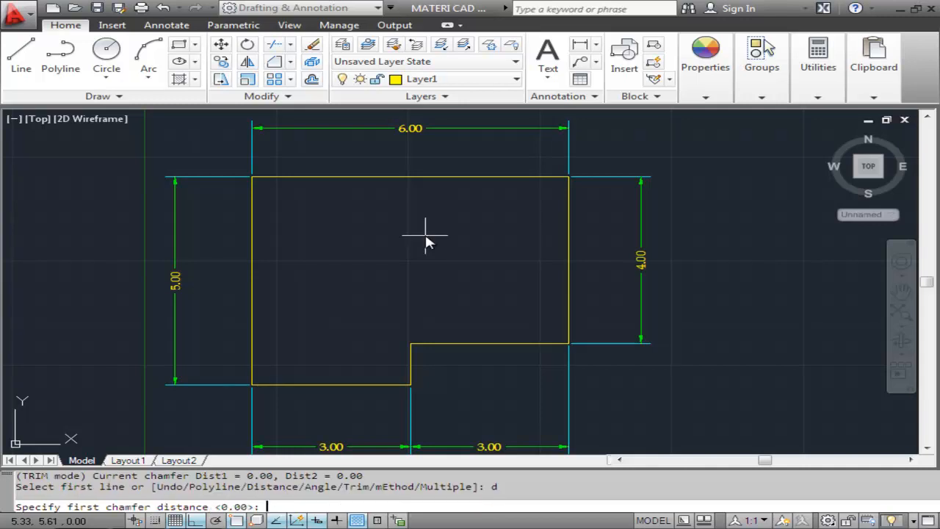
pyautogui.write('1')
pyautogui.press('Return')
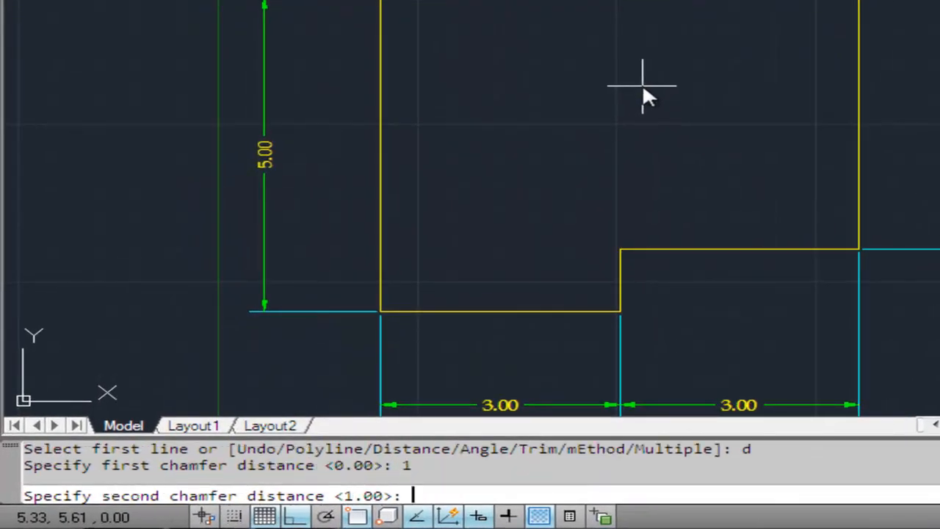
pyautogui.press('Return')
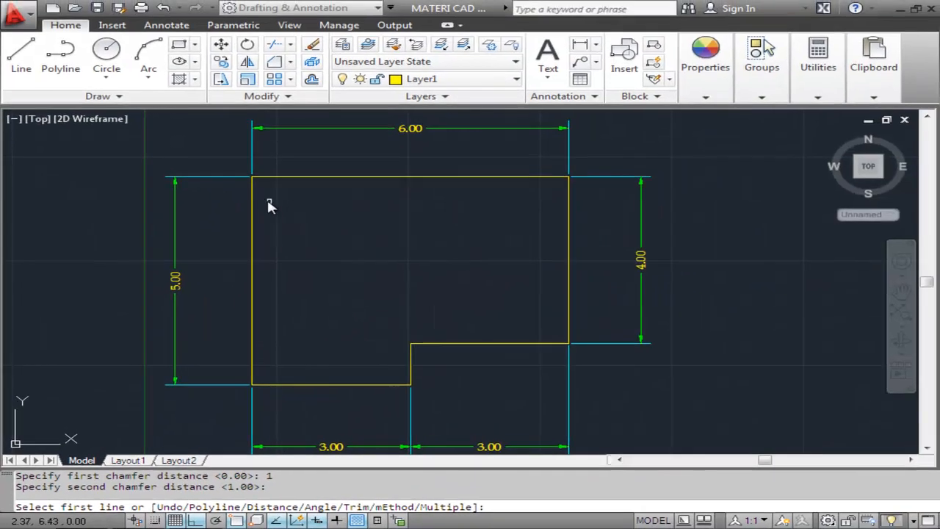
pyautogui.click(252, 213)
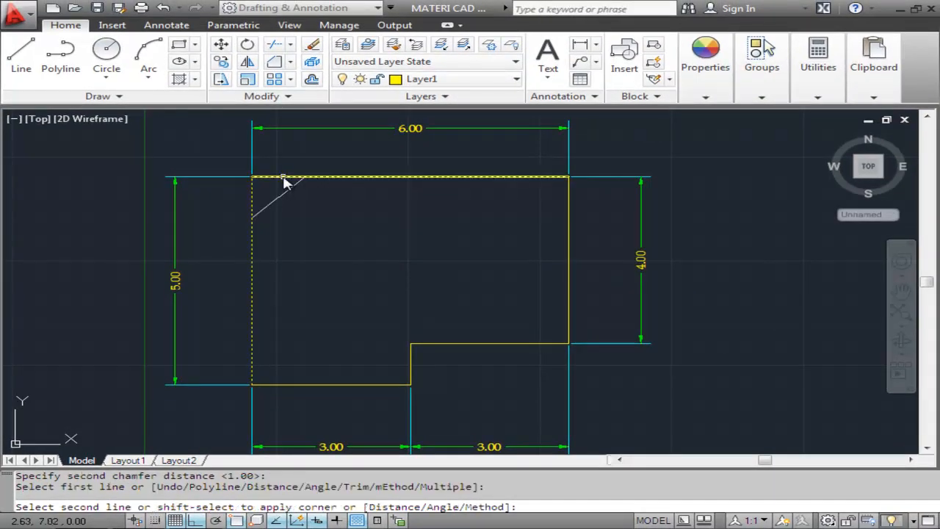
pyautogui.click(284, 177)
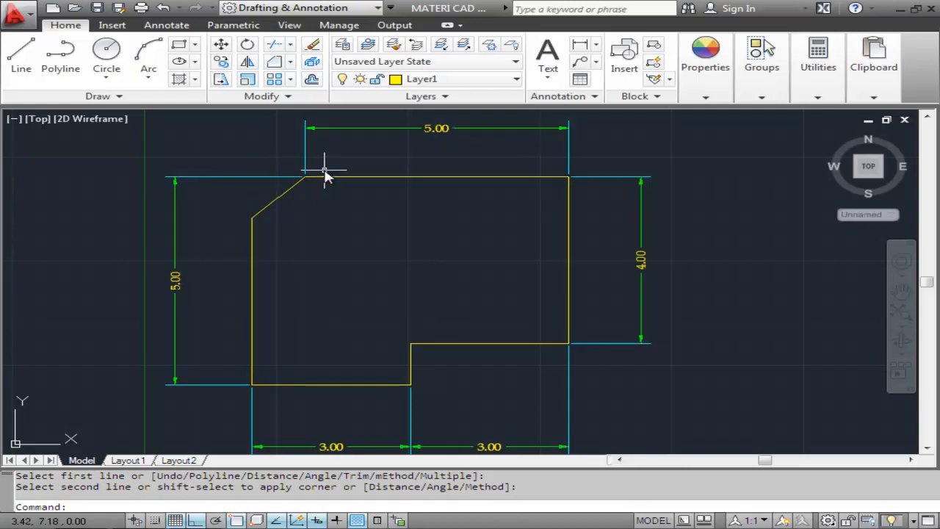
# Step: Repeat the Chamfer command on the outline's upper-right corner, keeping both distances at 1
pyautogui.rightClick(363, 163)
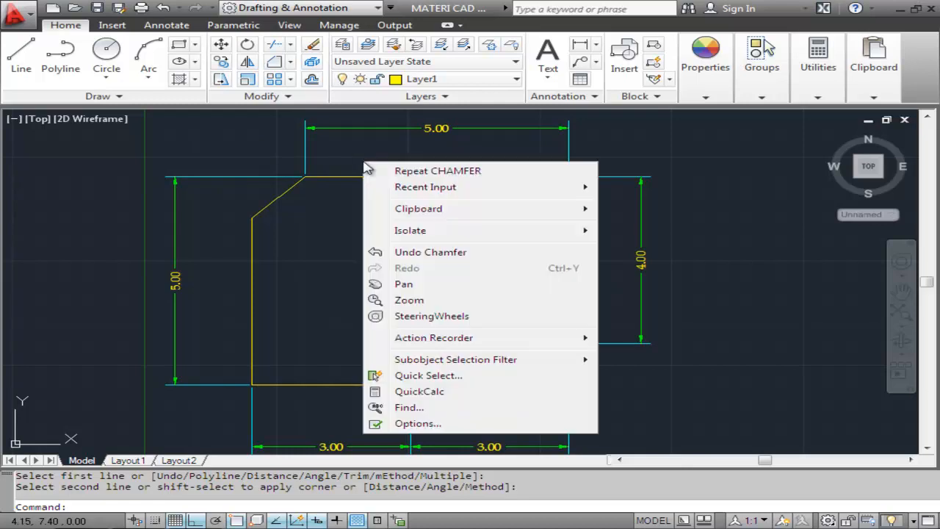
pyautogui.click(416, 174)
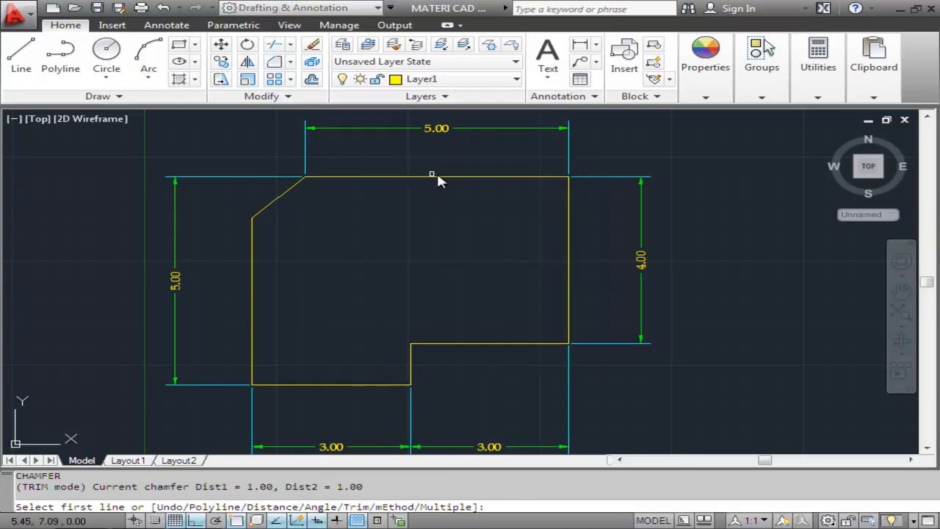
pyautogui.click(544, 179)
pyautogui.click(550, 179)
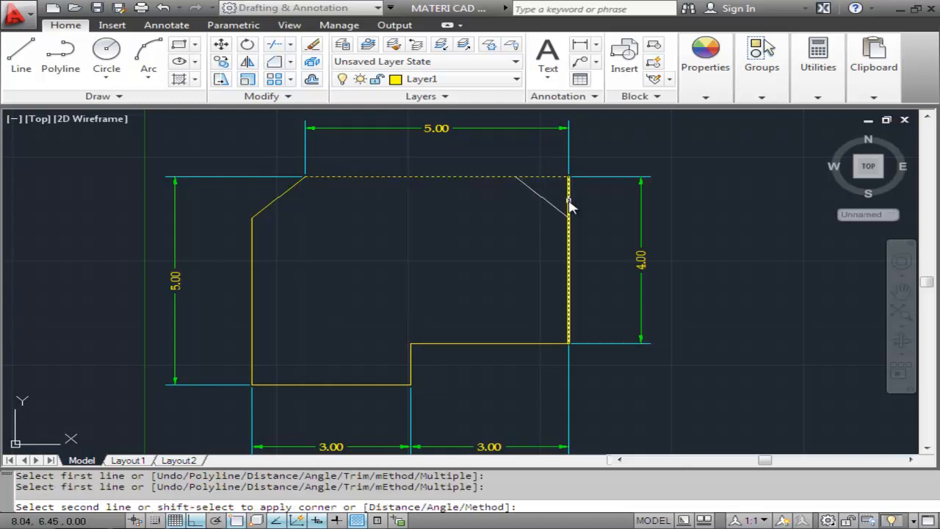
pyautogui.click(567, 205)
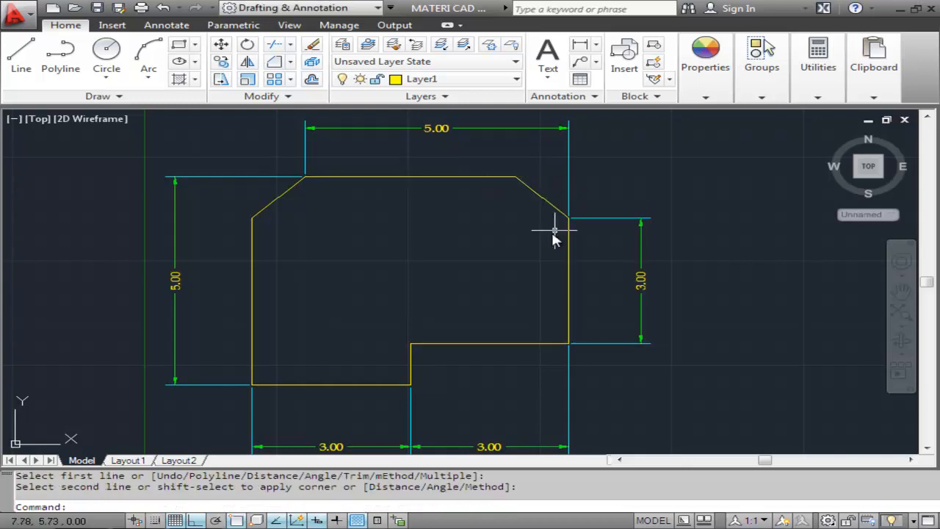
# Step: Chamfer the outline's lower-left corner and the lower corner of its right-hand edge with the same distances of 1
pyautogui.rightClick(479, 272)
pyautogui.click(483, 269)
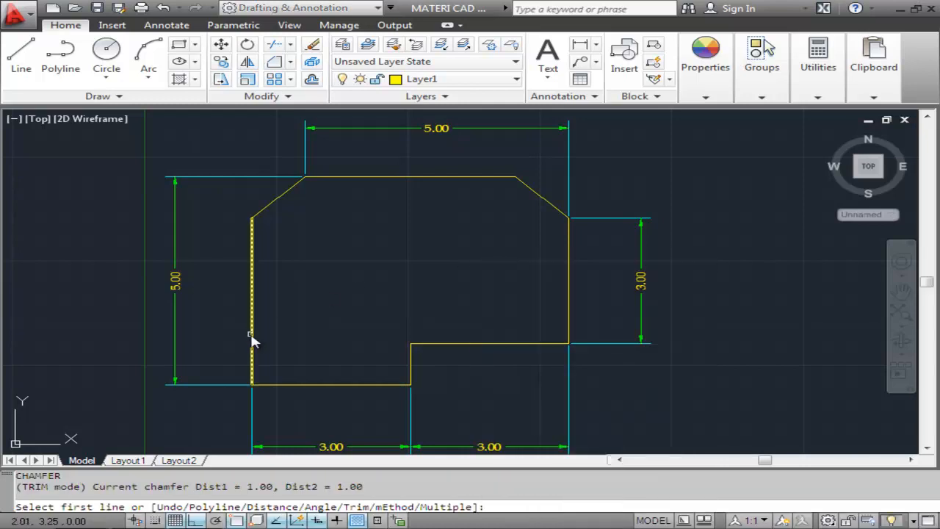
pyautogui.click(252, 338)
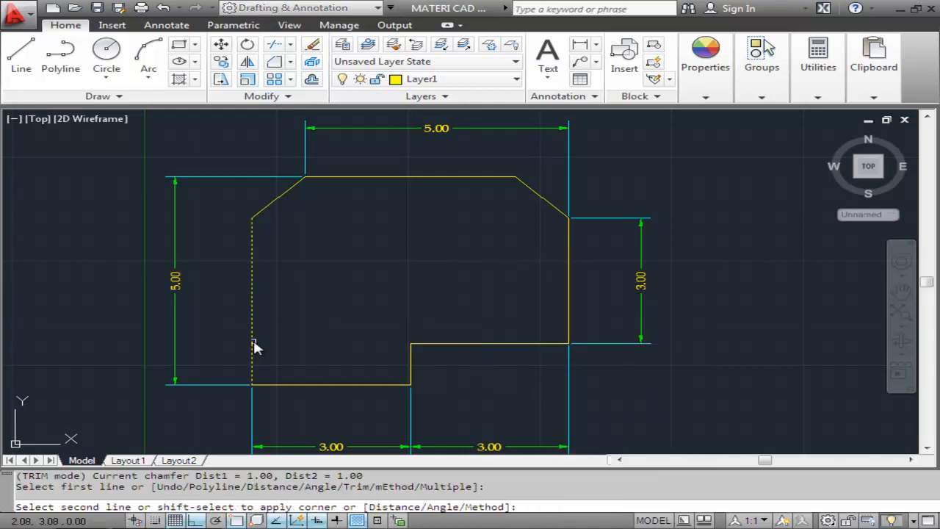
pyautogui.click(277, 384)
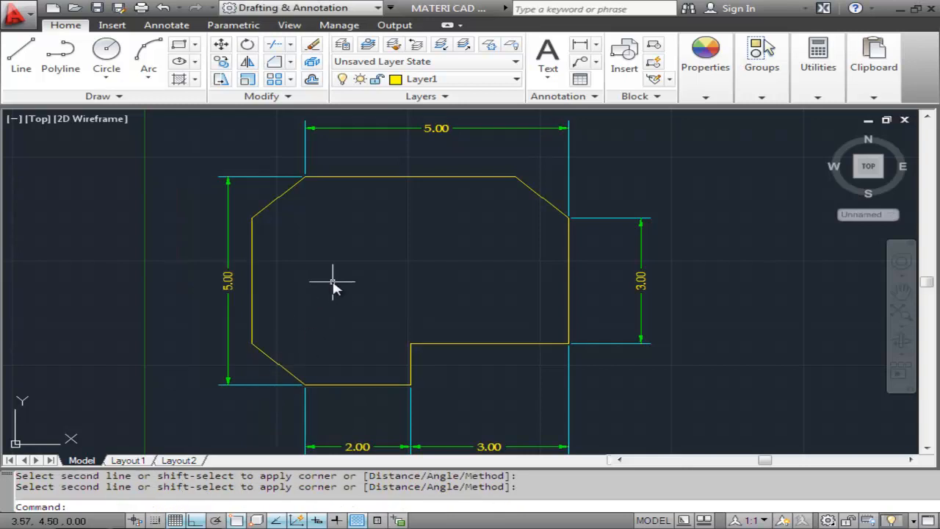
pyautogui.rightClick(333, 285)
pyautogui.click(430, 20)
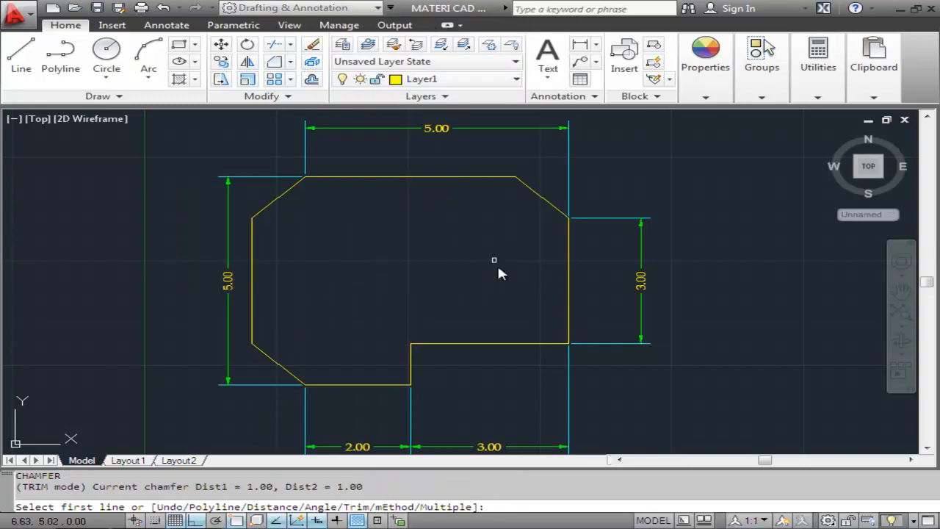
pyautogui.click(521, 343)
pyautogui.click(568, 329)
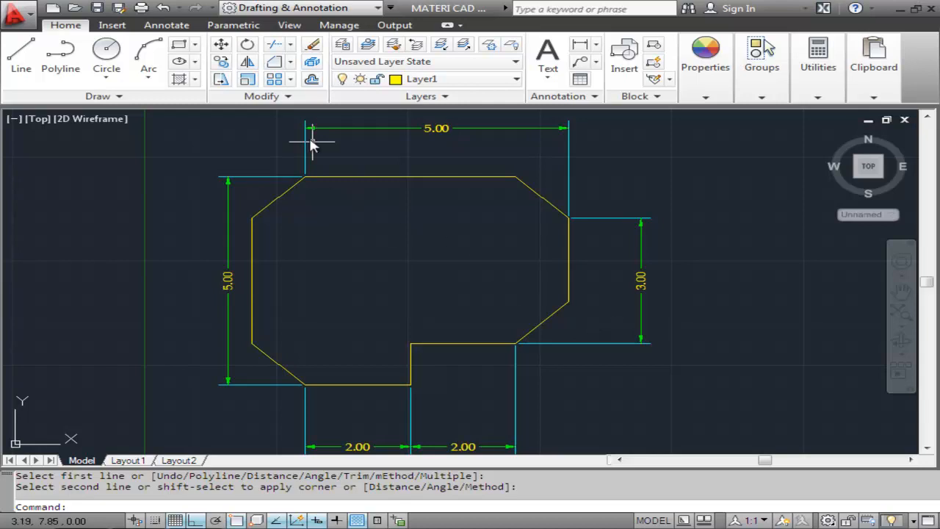
# Step: Undo the chamfers on all four corners of the outline
pyautogui.click(163, 9)
pyautogui.click(164, 9)
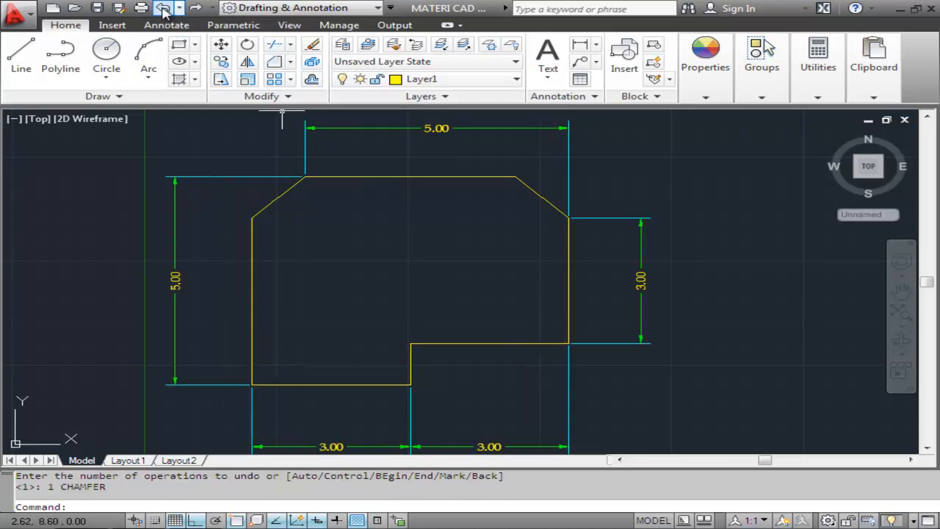
pyautogui.click(163, 9)
pyautogui.click(163, 9)
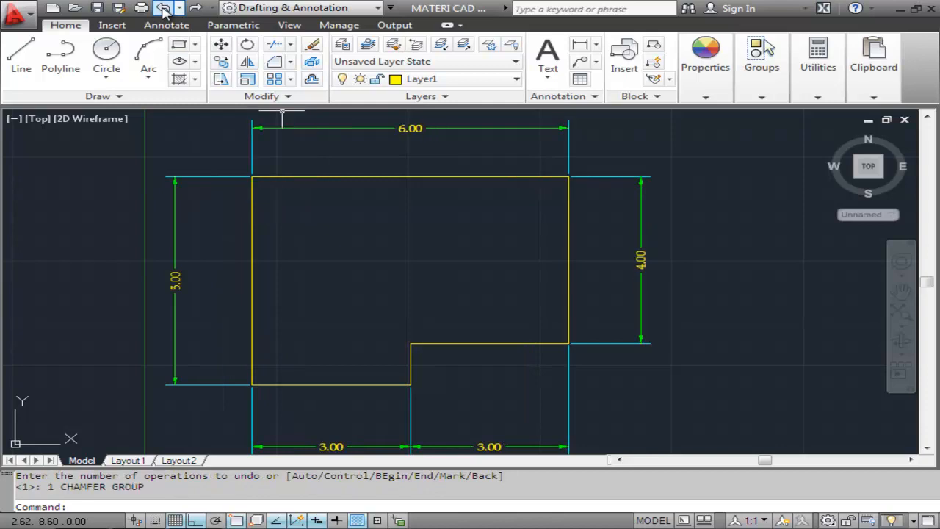